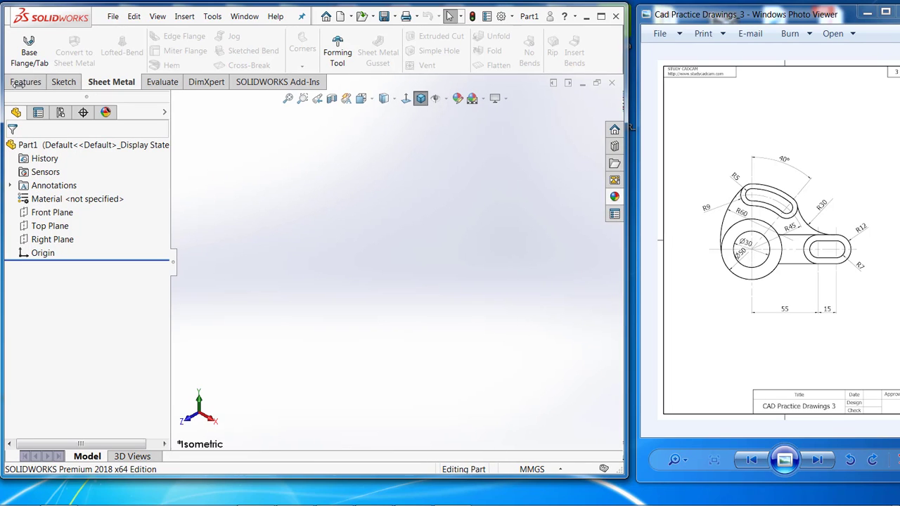
- Start a new sketch on the Top Plane
click(64, 82)
click(22, 43)
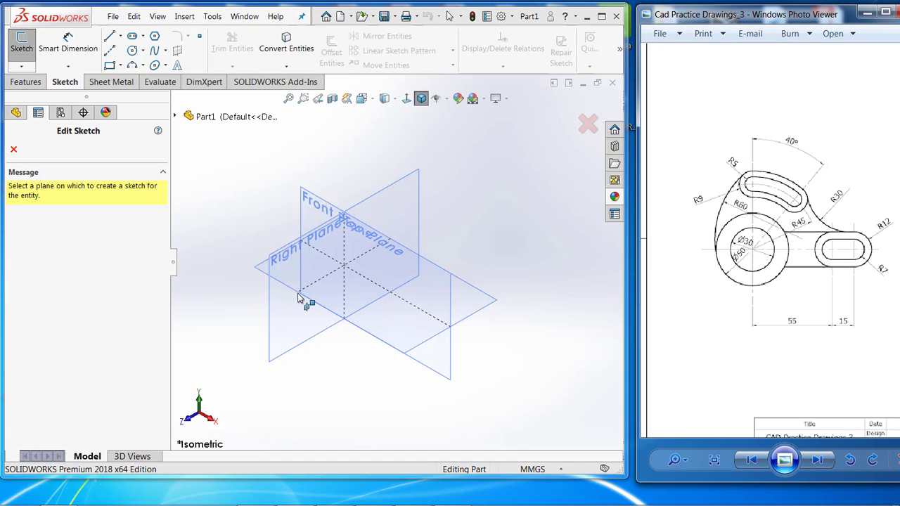
click(262, 268)
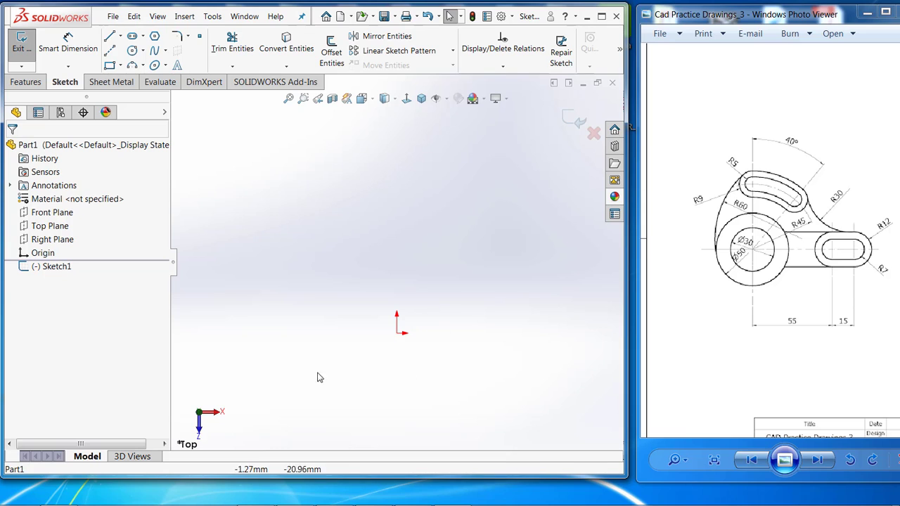
- Draw two concentric circles centred on the origin, the inner one about 84 mm in diameter
scroll(753, 259, up, 5)
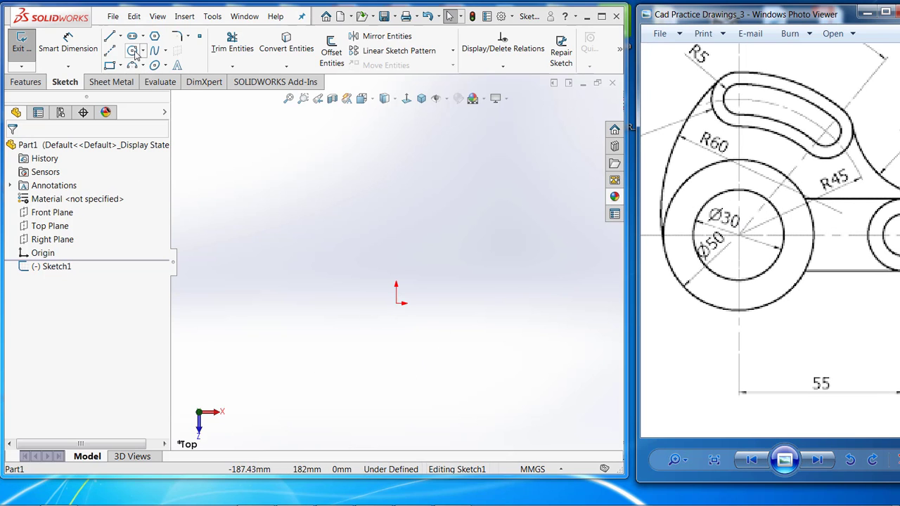
click(133, 51)
click(396, 304)
click(433, 338)
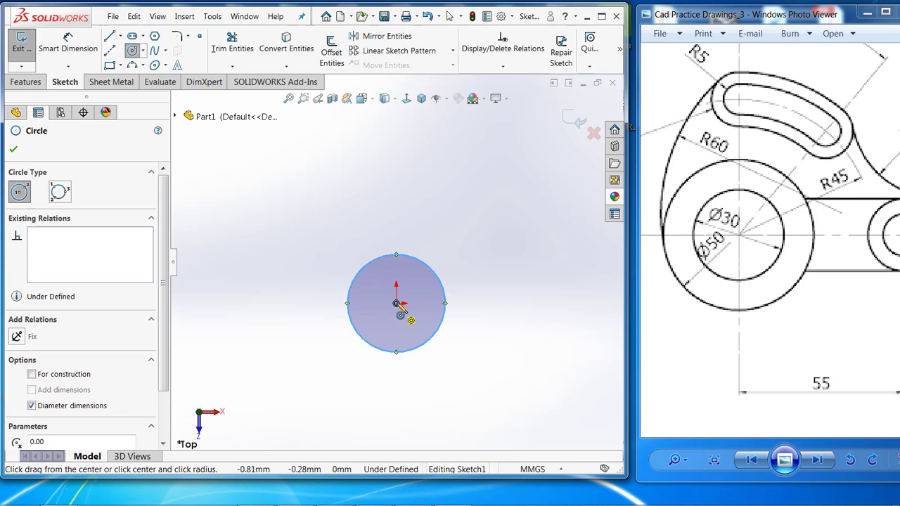
click(396, 303)
click(451, 360)
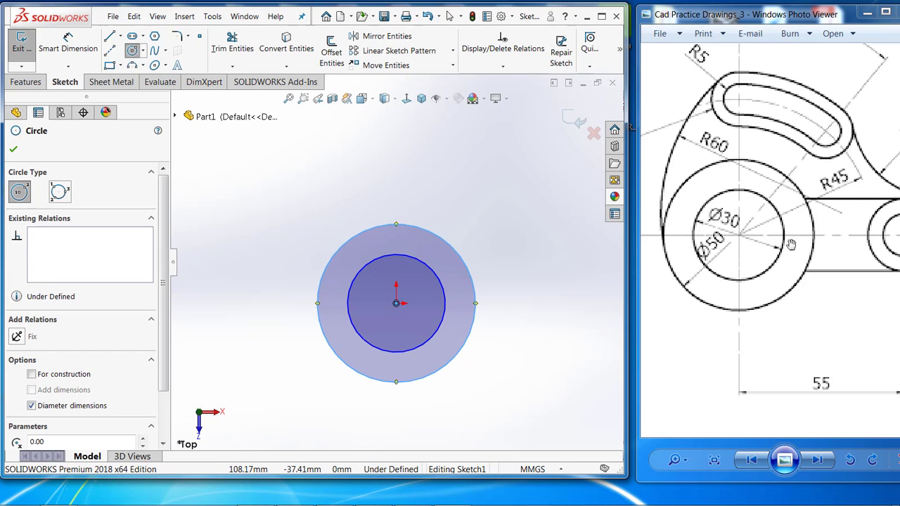
- Dimension the inner circle's diameter as 30 mm and the outer circle's diameter as 50 mm
click(65, 63)
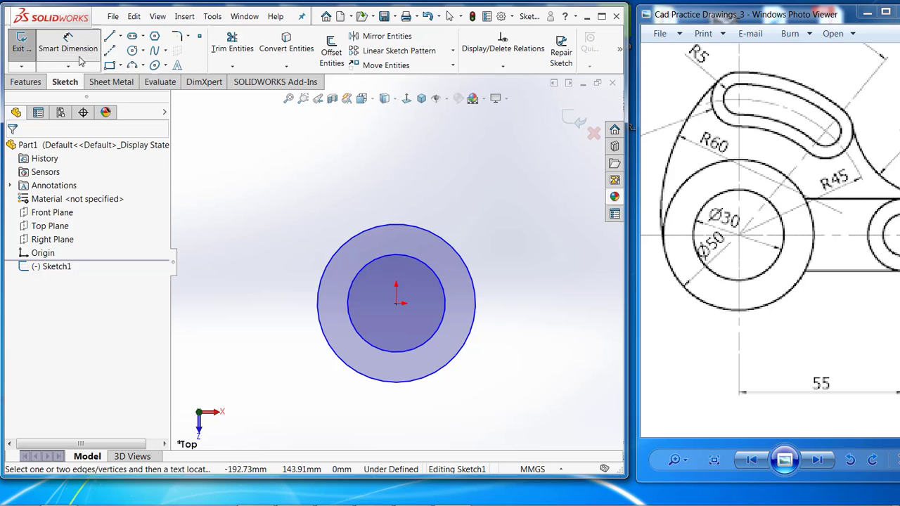
click(374, 263)
click(379, 167)
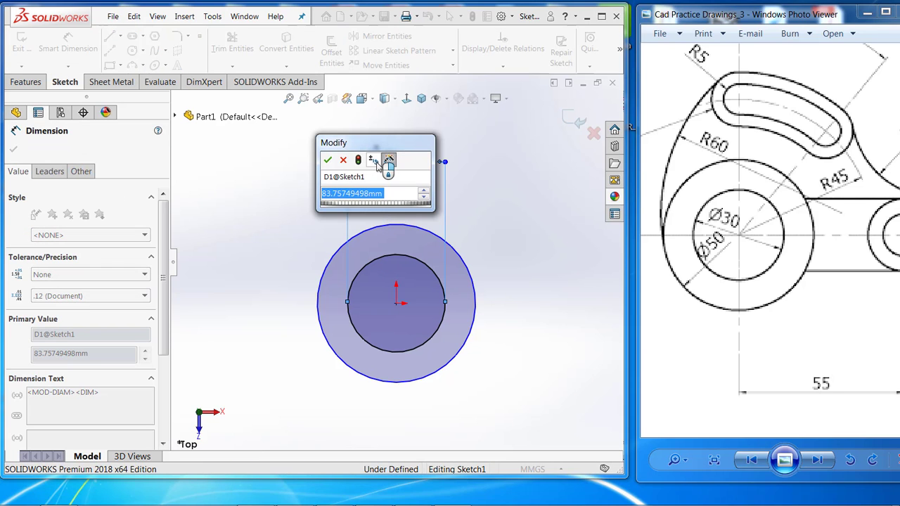
text(30)
key(Return)
click(397, 224)
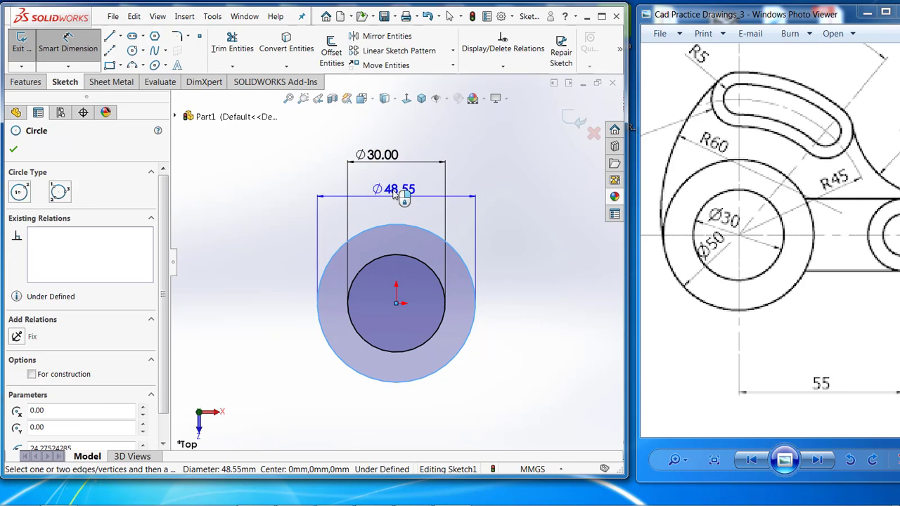
click(394, 187)
text(50)
key(Return)
key(Escape)
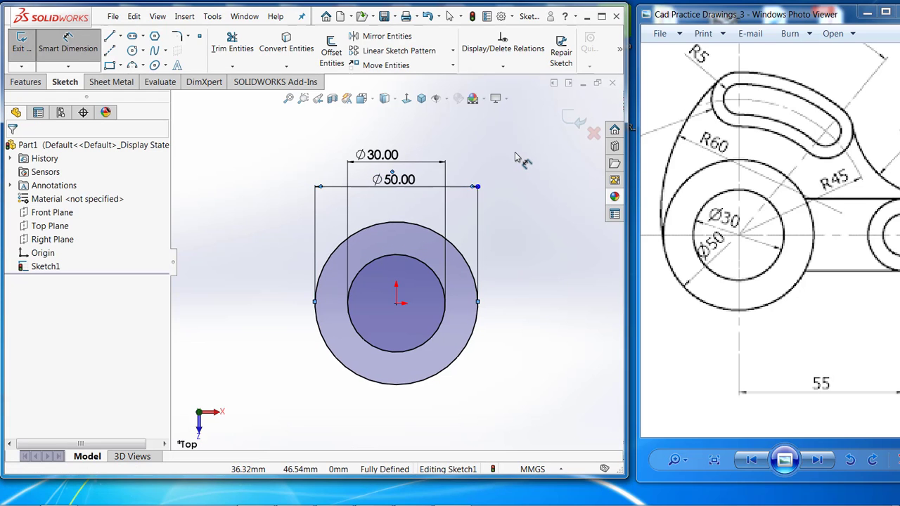
- Move the 30 mm and 50 mm diameter dimensions below the circles, with the 50 mm one lowest
drag(390, 197, 417, 405)
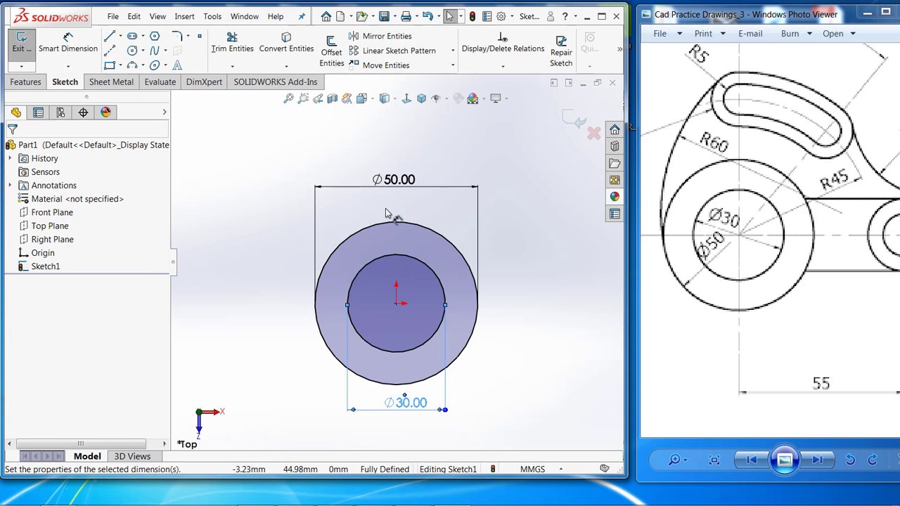
drag(392, 211, 407, 440)
key(Escape)
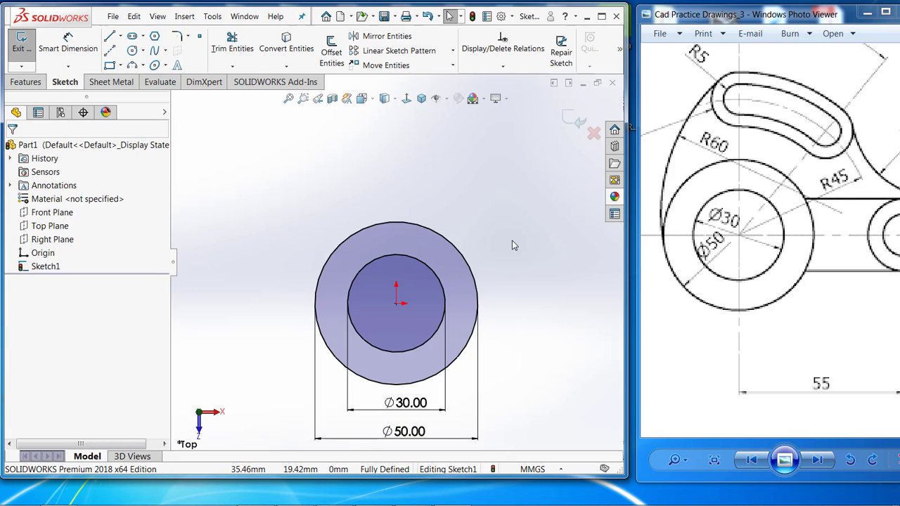
- Draw a horizontal construction line about 92 mm long from the origin toward positive X
key(f)
scroll(764, 266, down, 3)
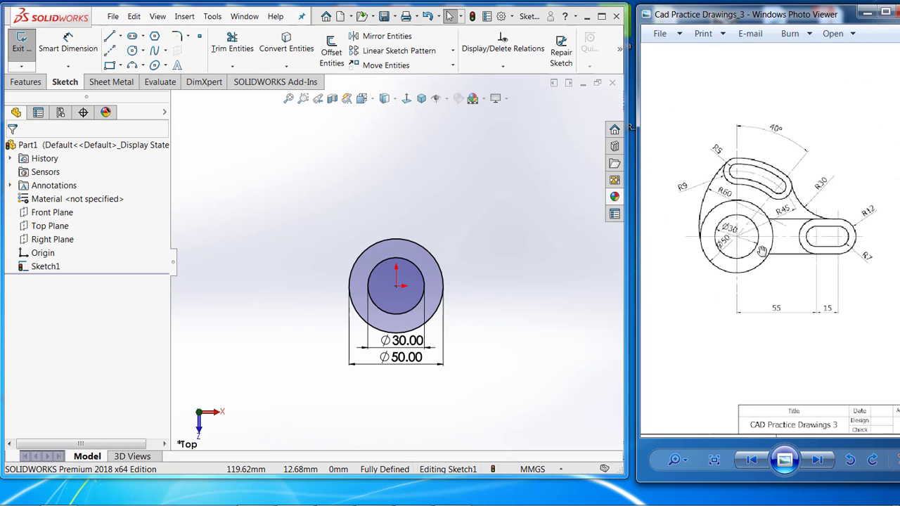
scroll(696, 239, up, 2)
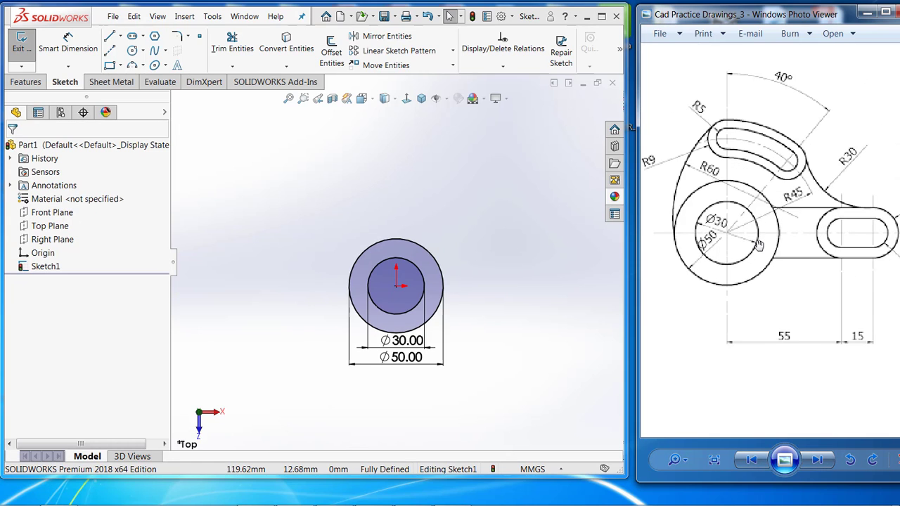
click(112, 50)
click(398, 285)
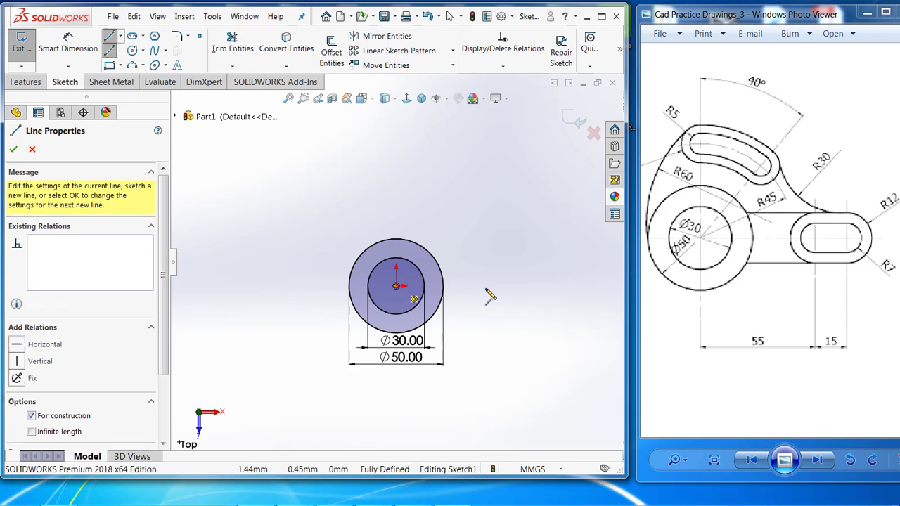
click(570, 287)
key(Escape)
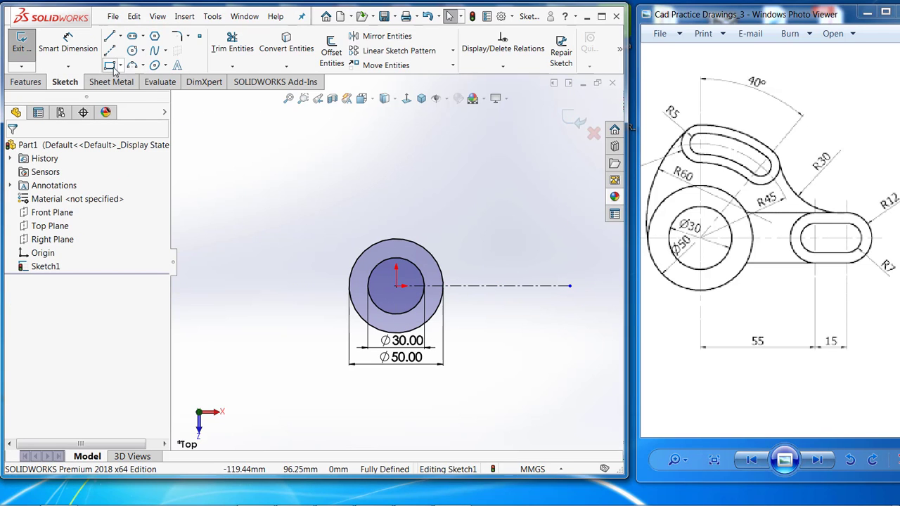
- Sketch a straight slot along the centerline from its outer endpoint, about 40 mm between arc centres and 19 mm wide
click(143, 37)
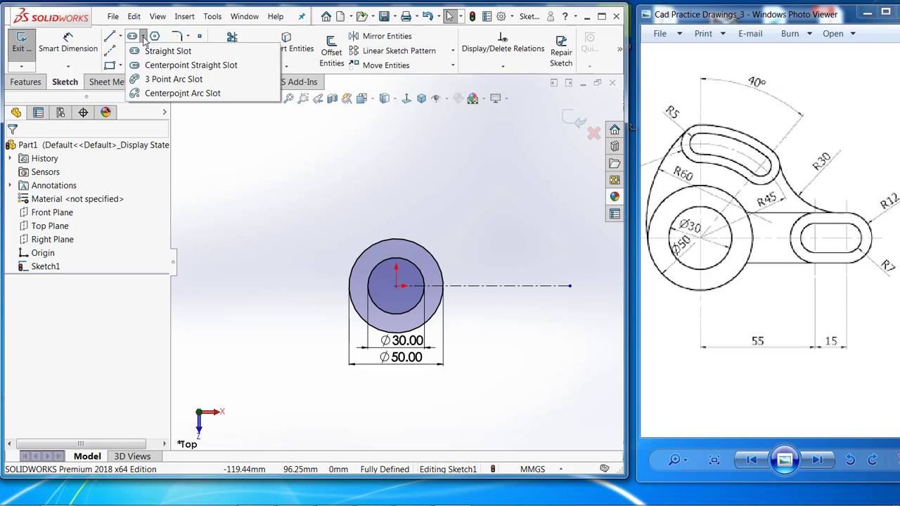
click(150, 54)
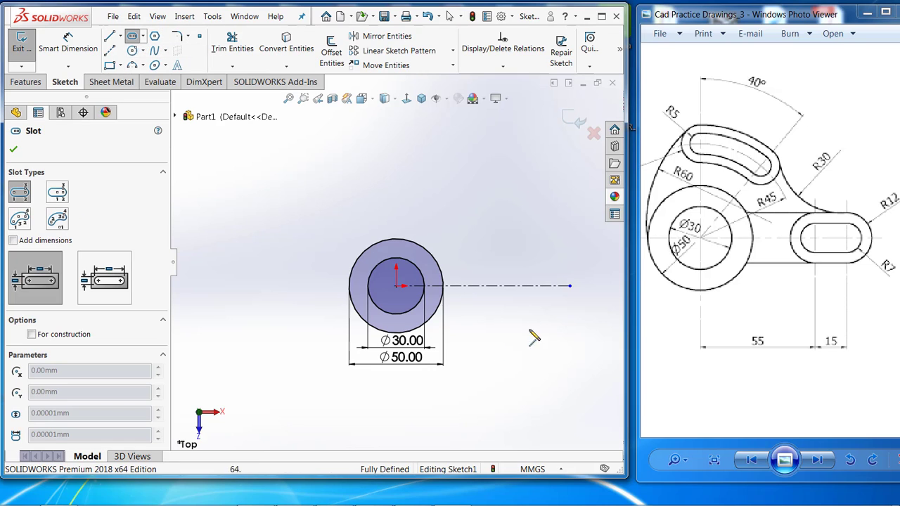
click(571, 286)
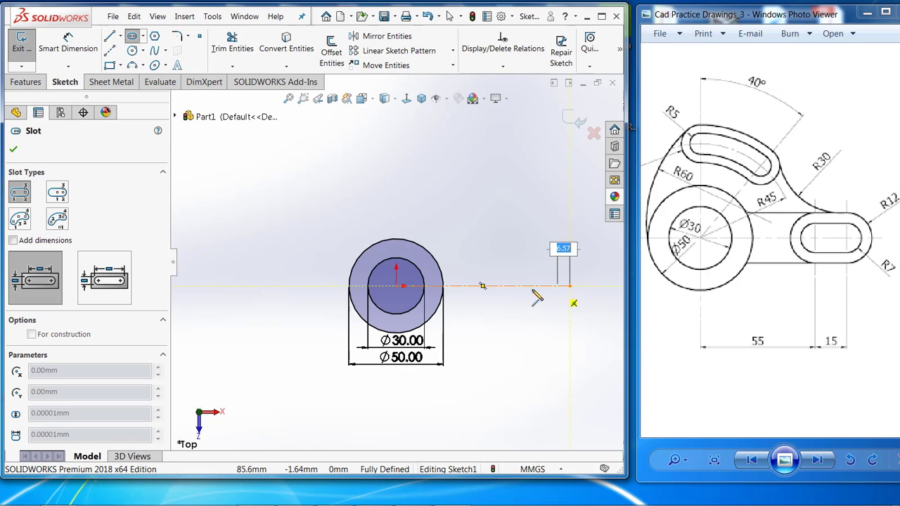
click(494, 286)
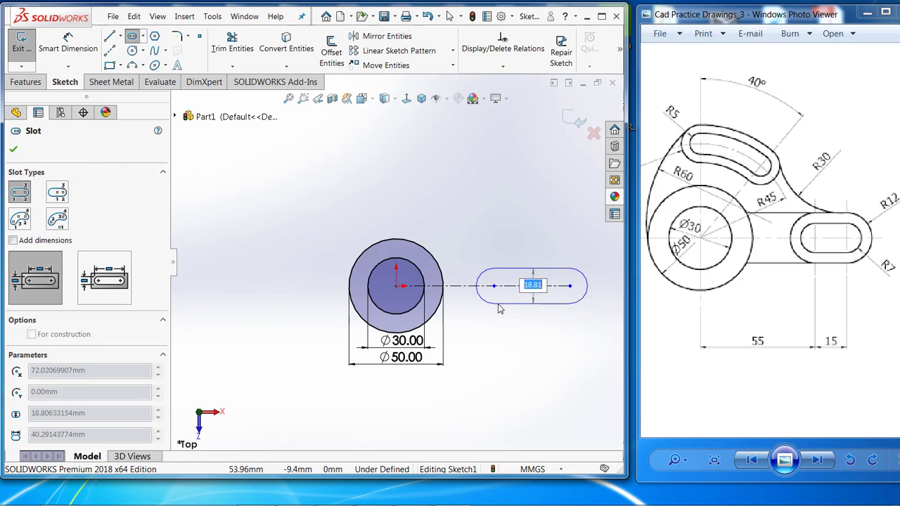
click(571, 304)
- Sketch a second straight slot about 31 mm wide around the first, sharing its two arc centres
click(570, 286)
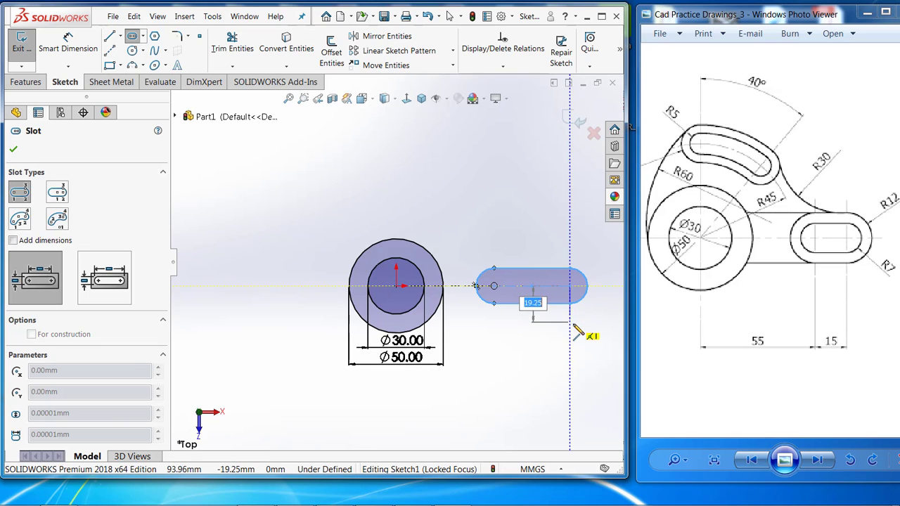
click(494, 286)
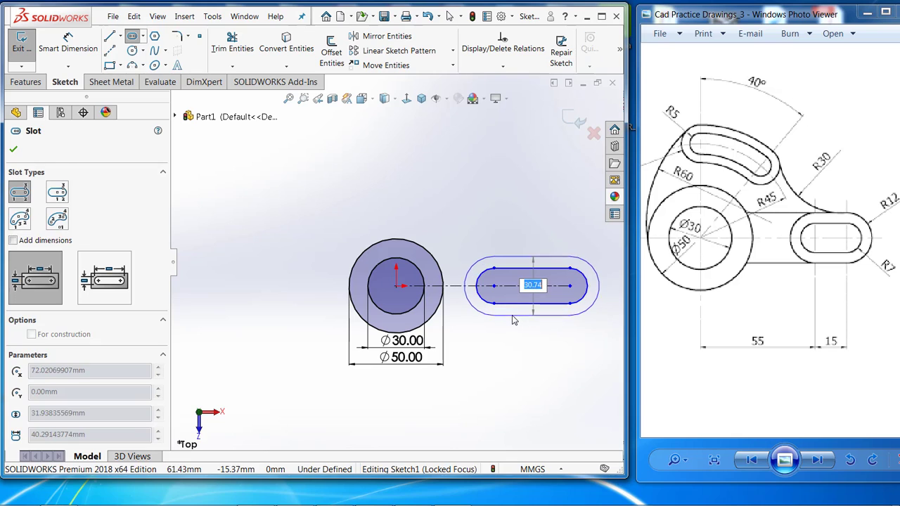
click(512, 316)
key(Escape)
- Dimension the outer slot's end radius as 12 mm
click(68, 43)
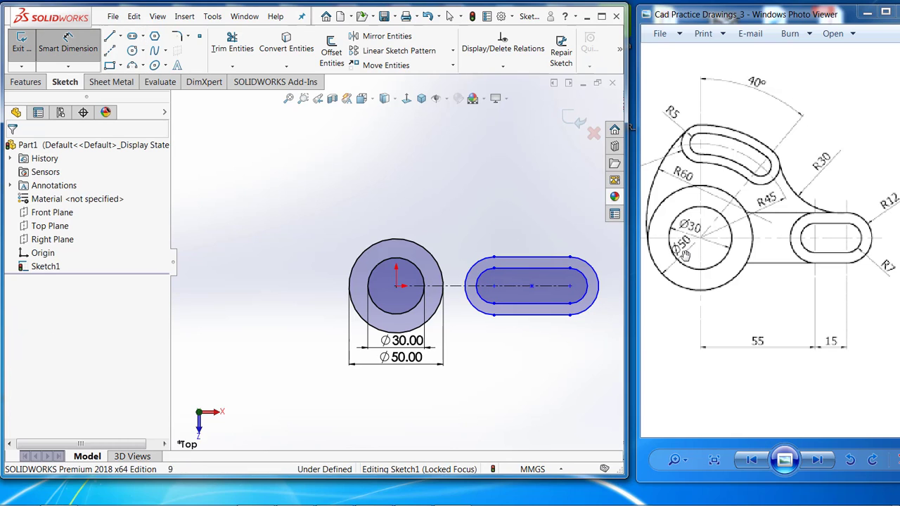
scroll(810, 256, up, 2)
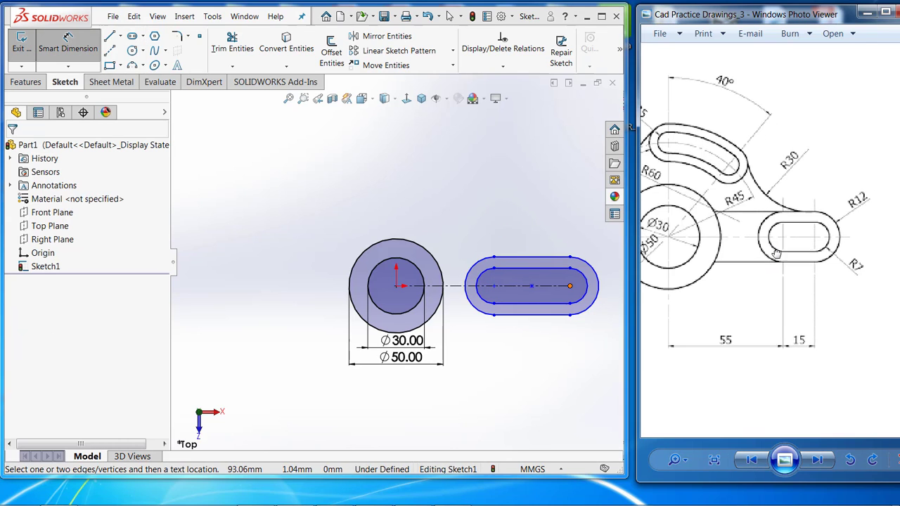
click(598, 282)
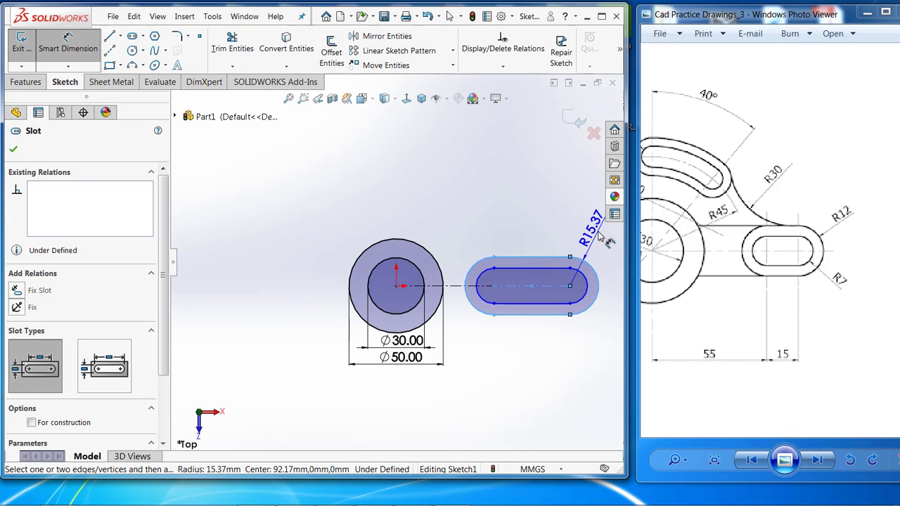
click(599, 238)
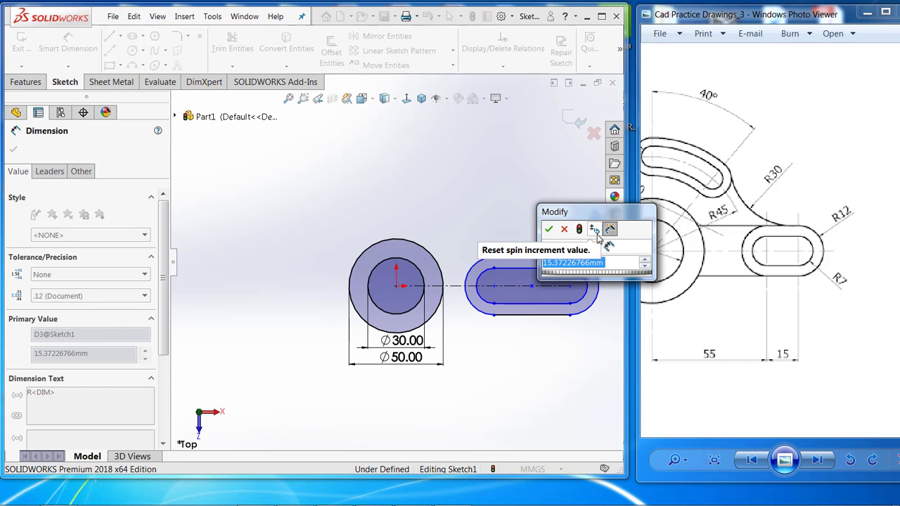
text(12)
key(Return)
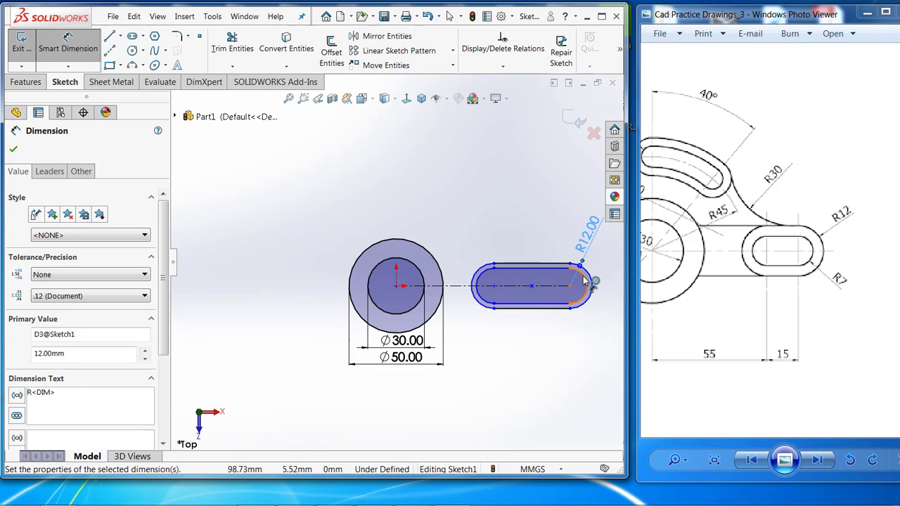
- Dimension the inner slot's end radius as 7 mm
click(589, 298)
click(602, 351)
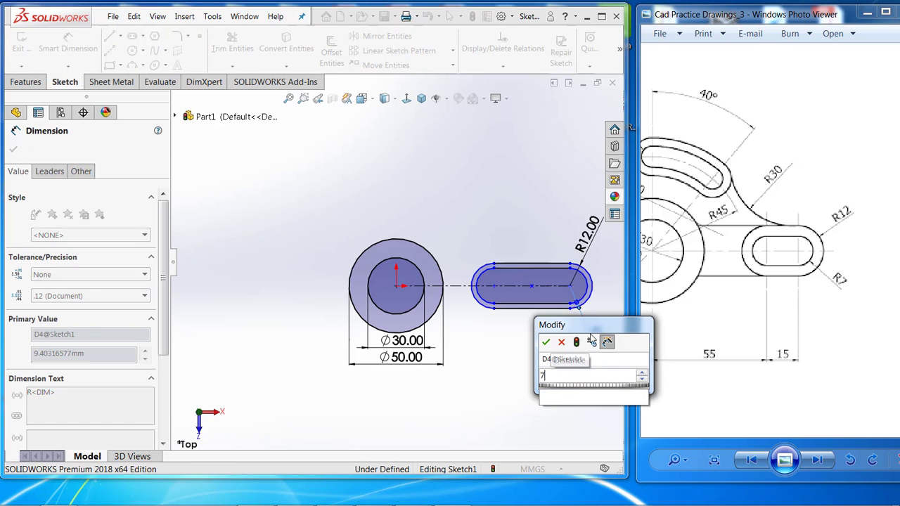
text(7)
key(Return)
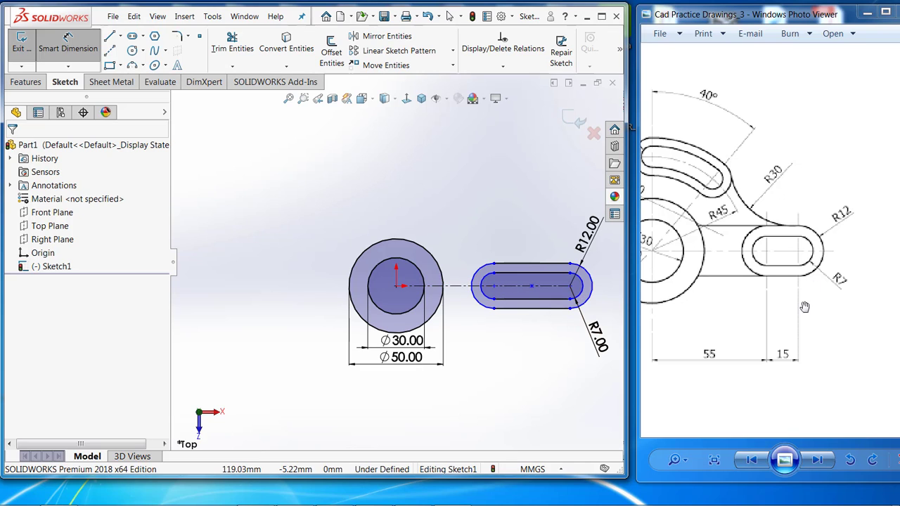
- Dimension the distance between the slot's two arc centres as 15 mm, placed below the slot
click(495, 288)
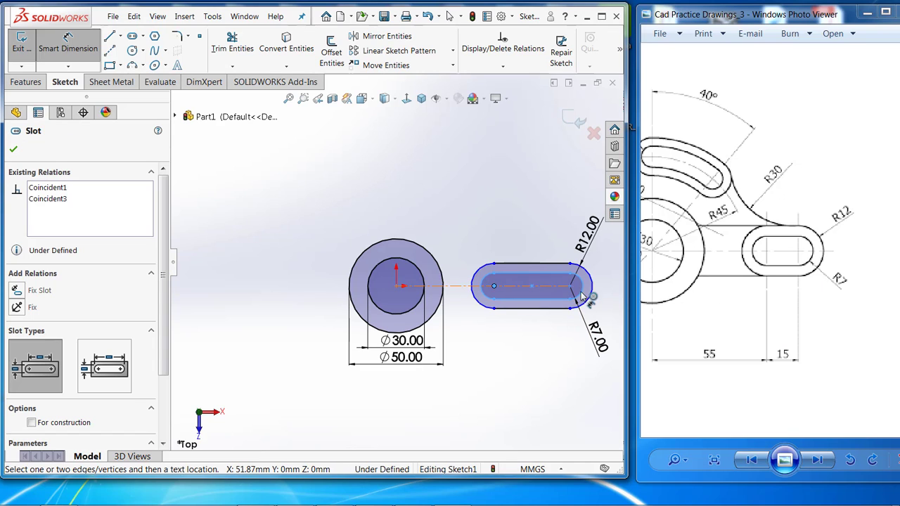
click(571, 287)
click(542, 355)
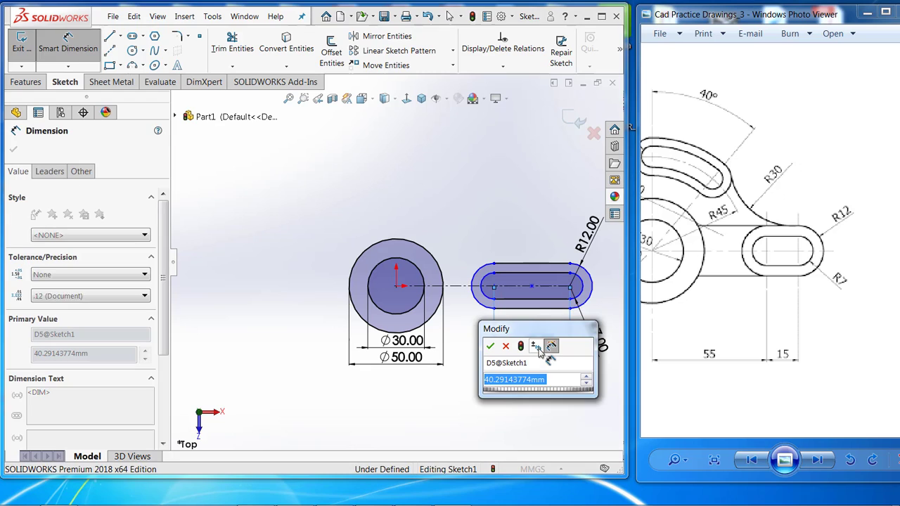
text(15)
key(Return)
key(Escape)
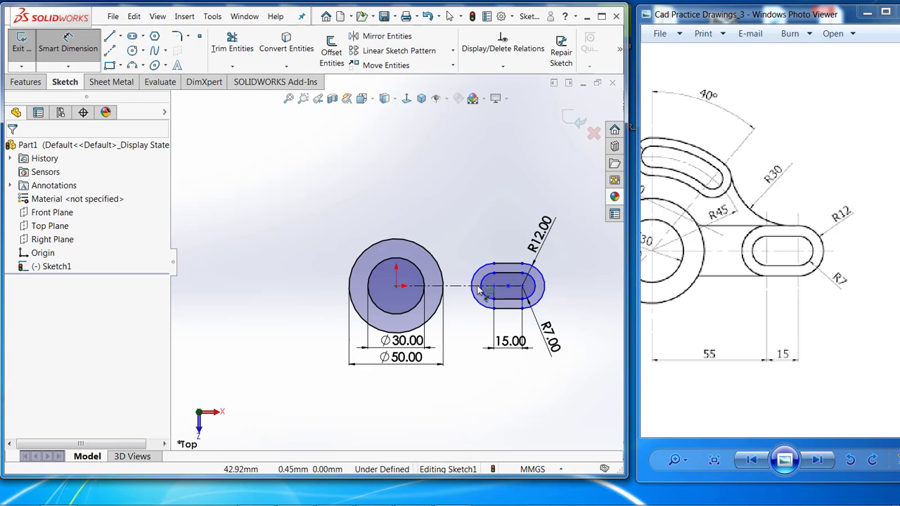
- Dimension the horizontal distance from the origin to the slot's nearer arc centre as 55 mm
click(72, 51)
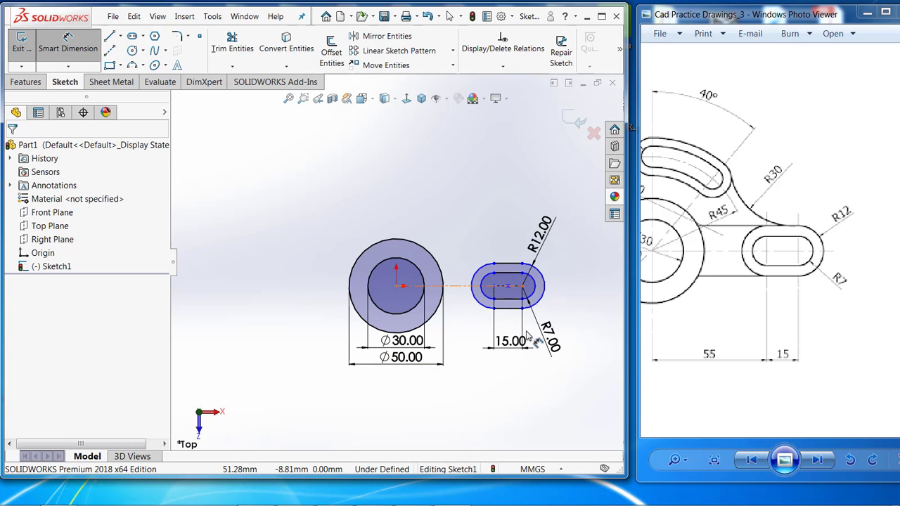
click(396, 285)
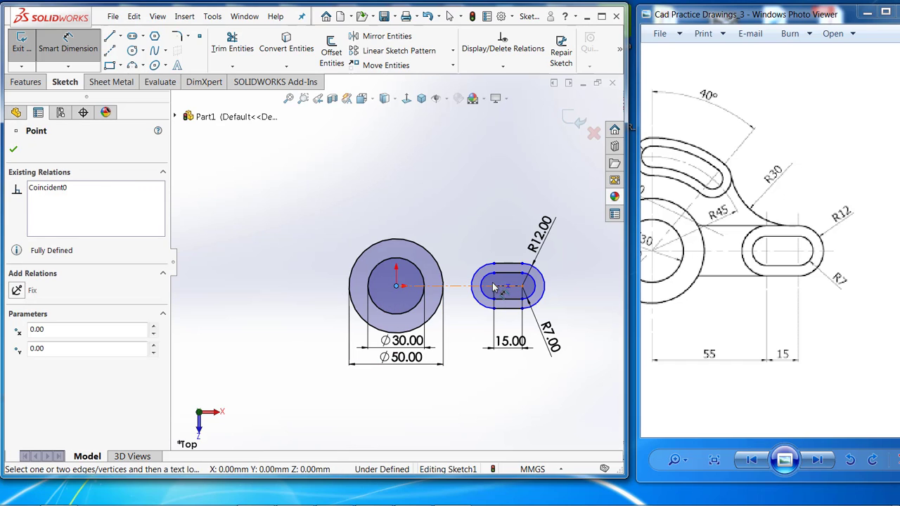
click(494, 287)
click(452, 394)
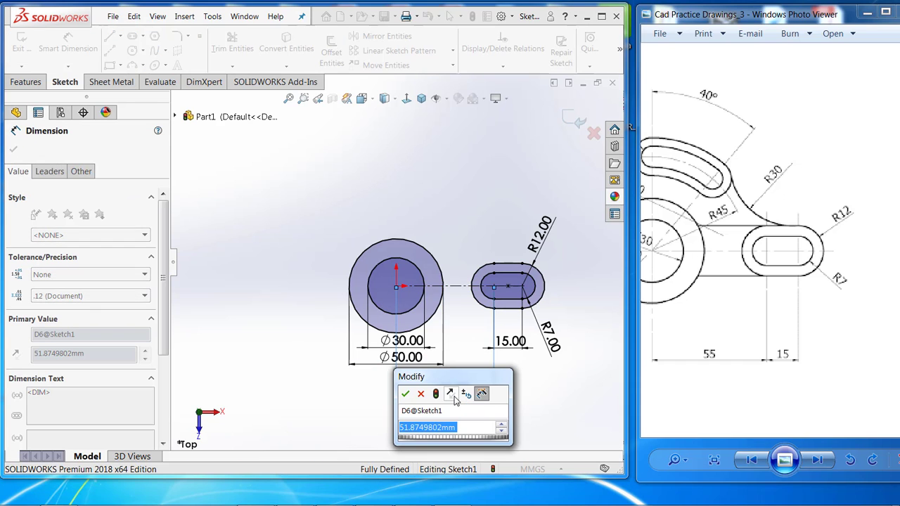
text(55)
key(Return)
key(Escape)
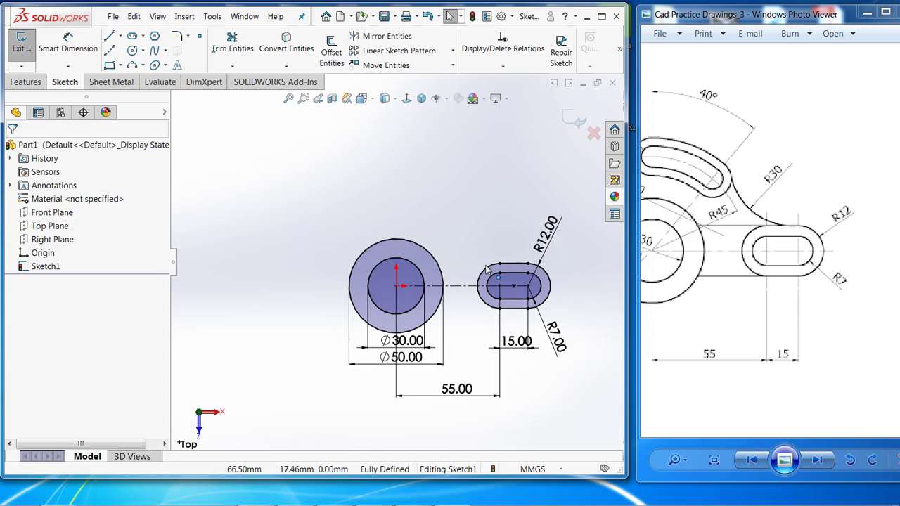
- Sketch a vertical construction line about 72 mm long upward from the origin
scroll(475, 255, down, 2)
scroll(478, 222, up, 2)
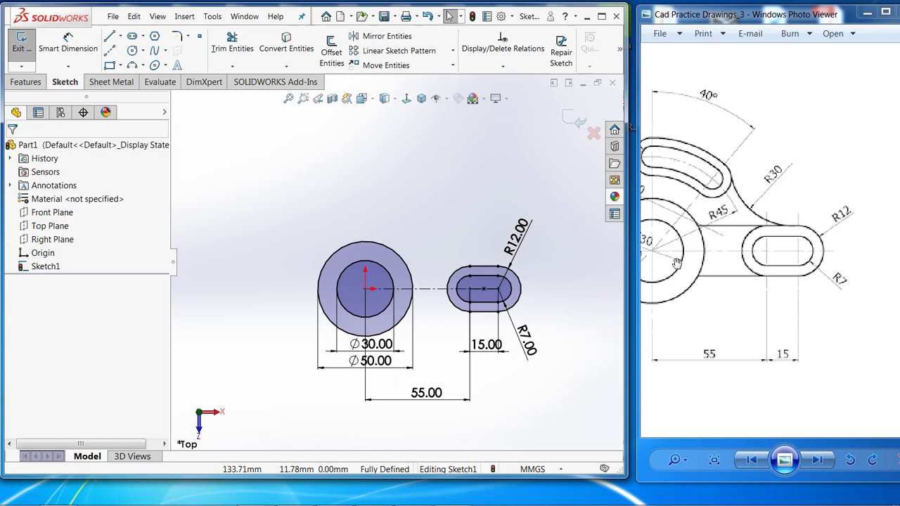
scroll(676, 263, down, 4)
scroll(739, 239, up, 2)
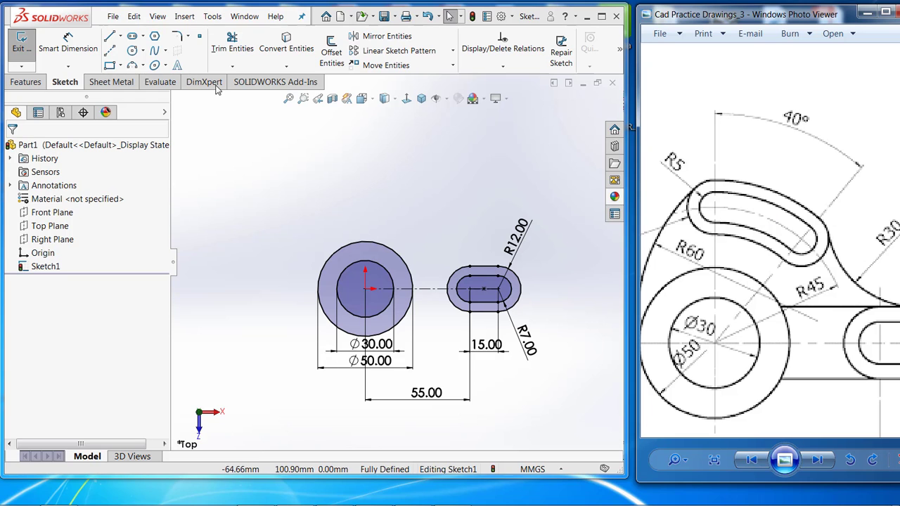
click(110, 50)
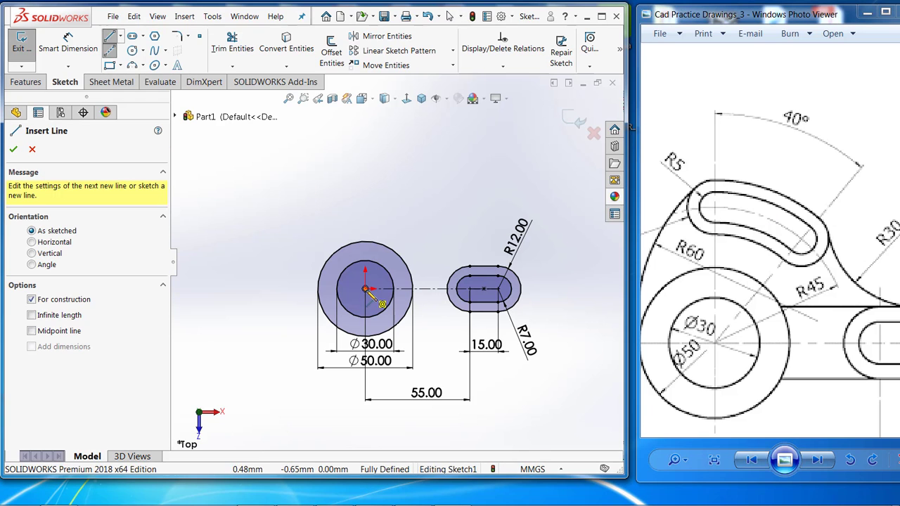
click(365, 288)
click(365, 154)
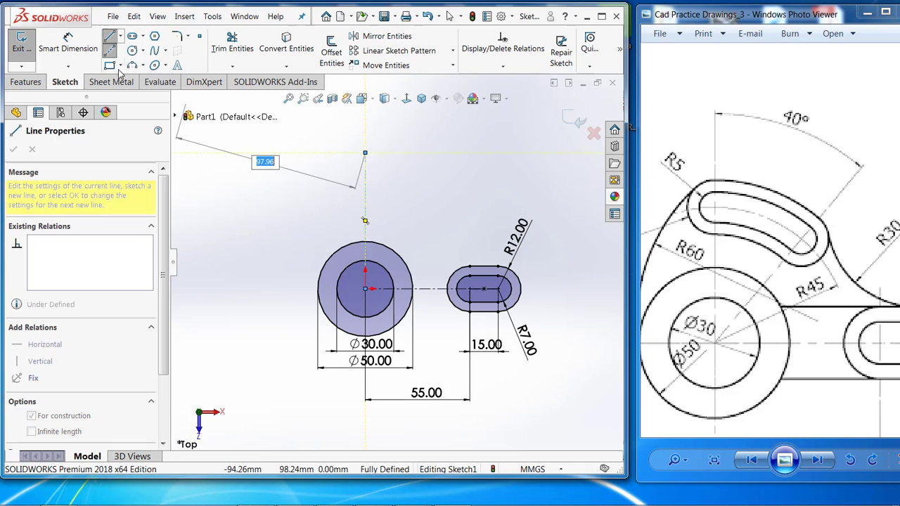
key(Escape)
key(Escape)
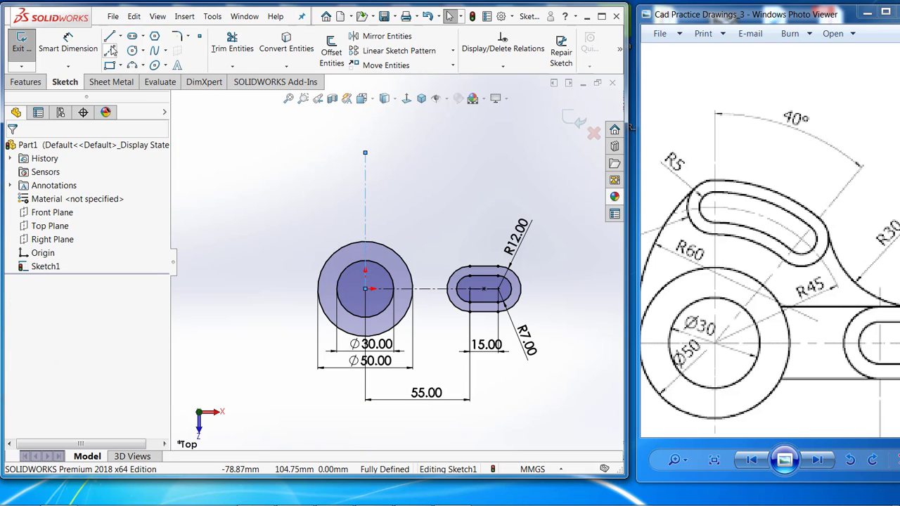
- Sketch an inclined construction line from the origin, up and to the right of the vertical one
click(110, 50)
click(365, 288)
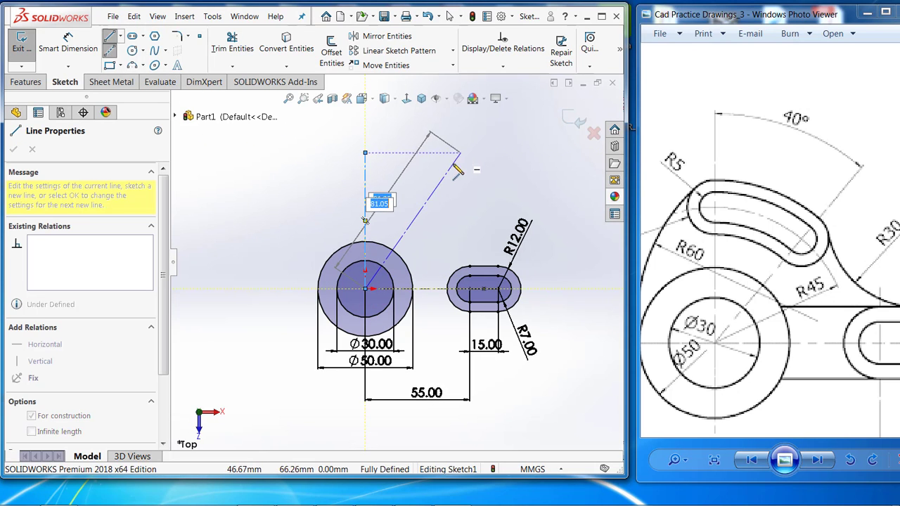
click(453, 176)
key(Escape)
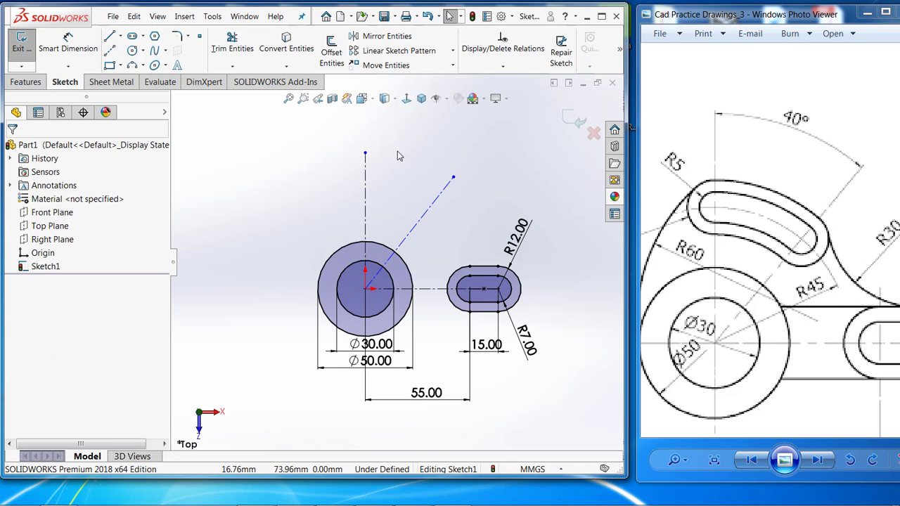
- Dimension the angle between the vertical and inclined construction lines as 40°, placed above the lines
click(68, 43)
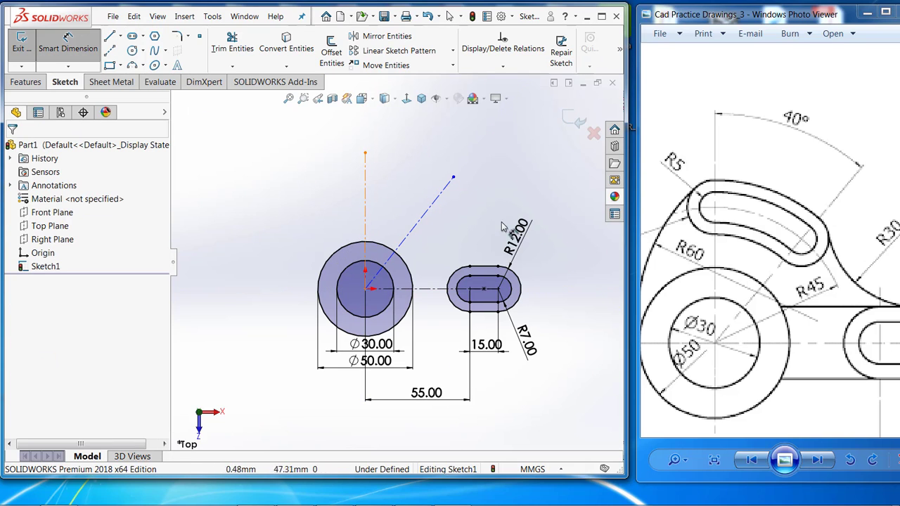
click(365, 176)
click(426, 214)
click(432, 151)
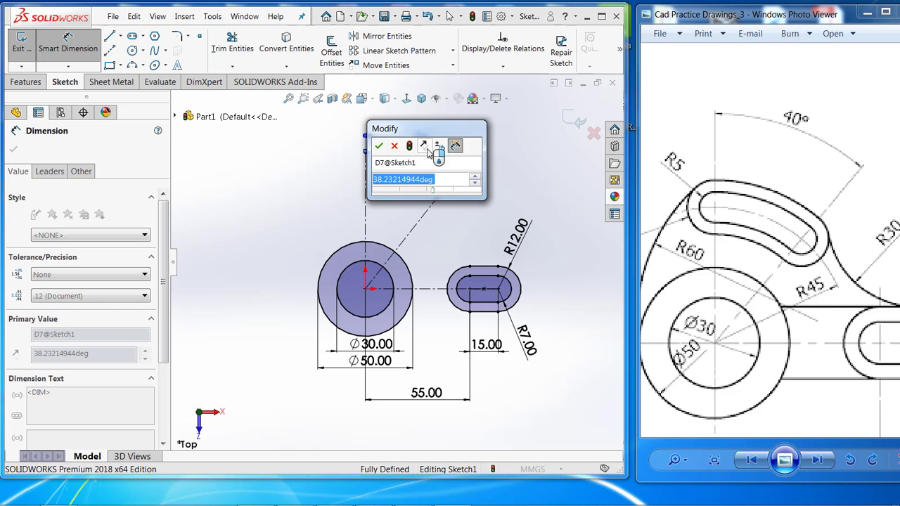
key(Return)
key(Escape)
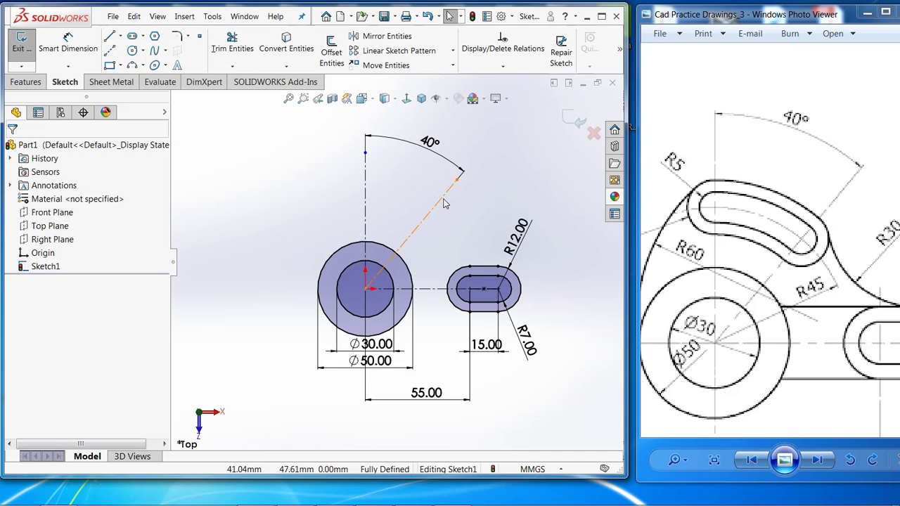
- Make the vertical and inclined construction lines equal in length
click(366, 175)
ctrl+click(443, 196)
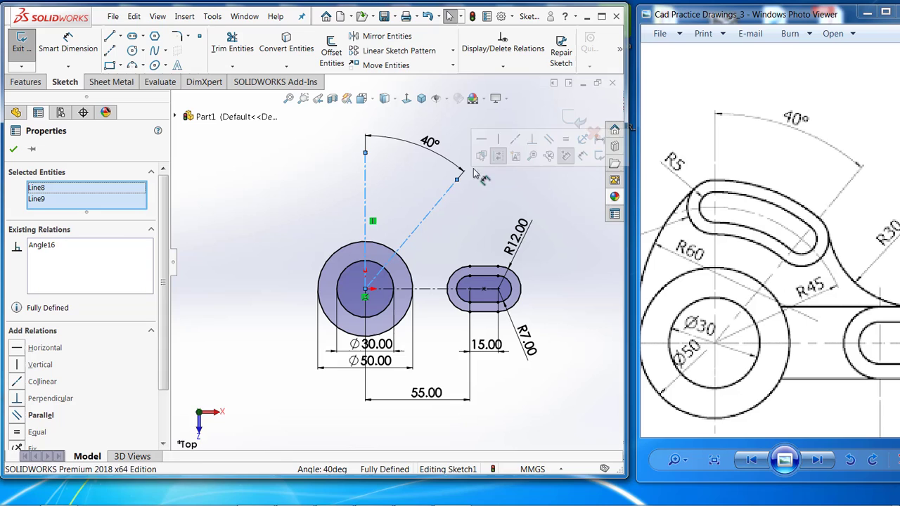
click(566, 138)
click(306, 143)
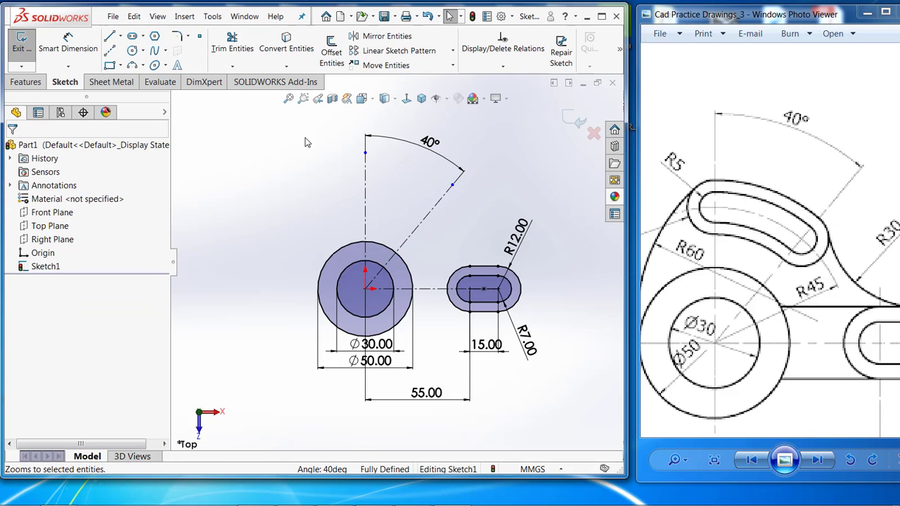
- Sketch a centerpoint arc slot about 18 mm wide, centred on the origin, between the outer ends of the two construction lines
click(143, 36)
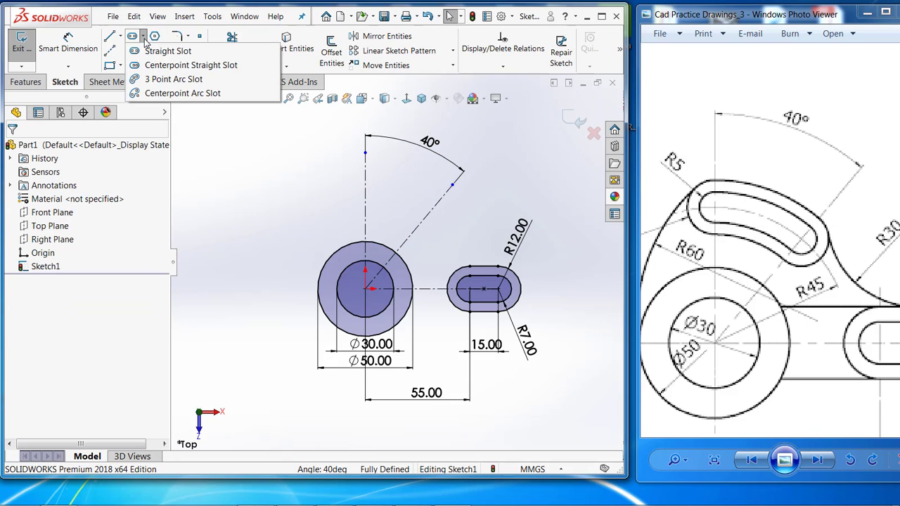
click(163, 93)
click(365, 288)
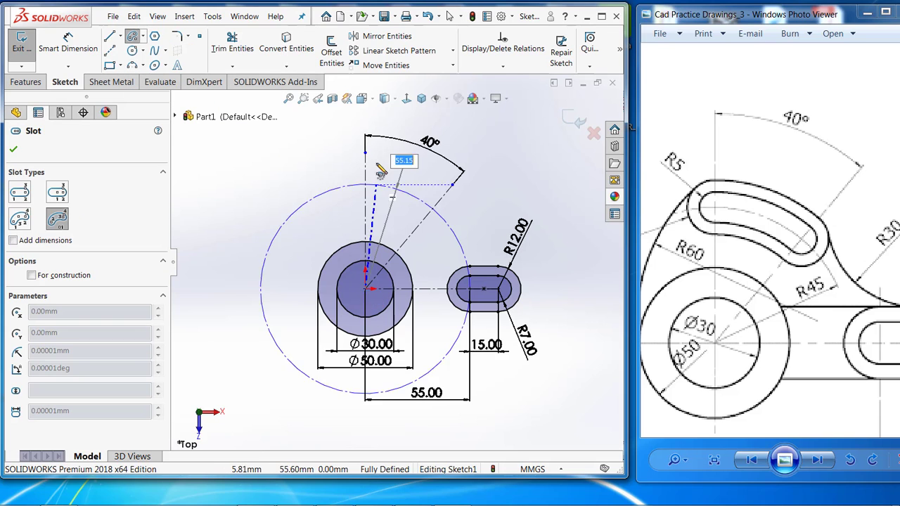
click(366, 153)
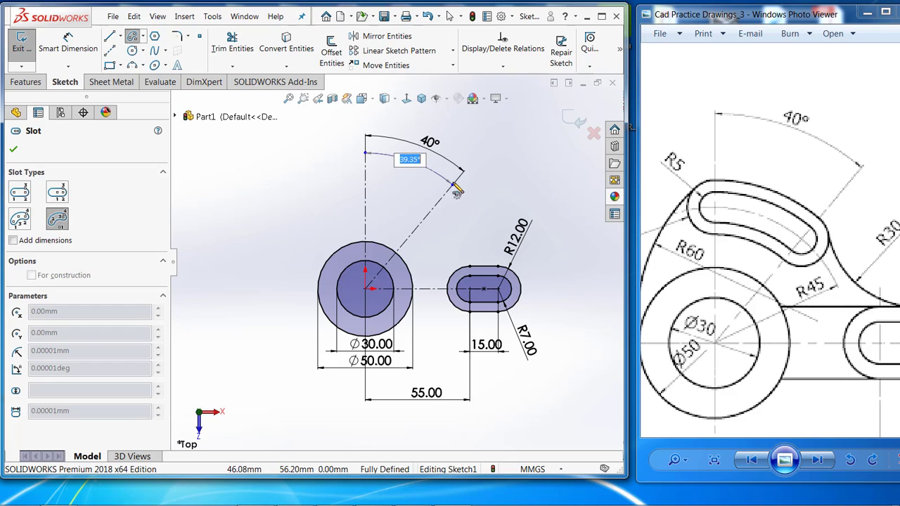
click(454, 187)
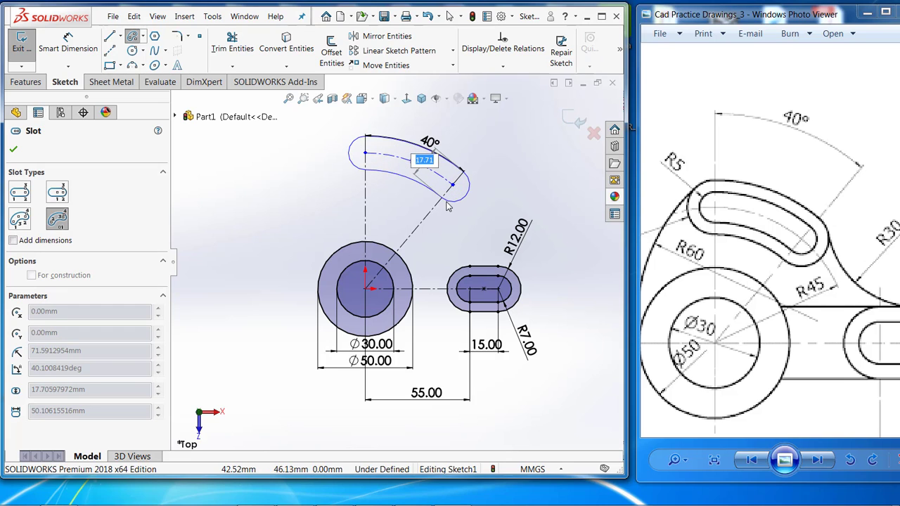
click(447, 206)
- Sketch a wider arc slot around the first one, using the same origin centre and the same two end points
click(365, 289)
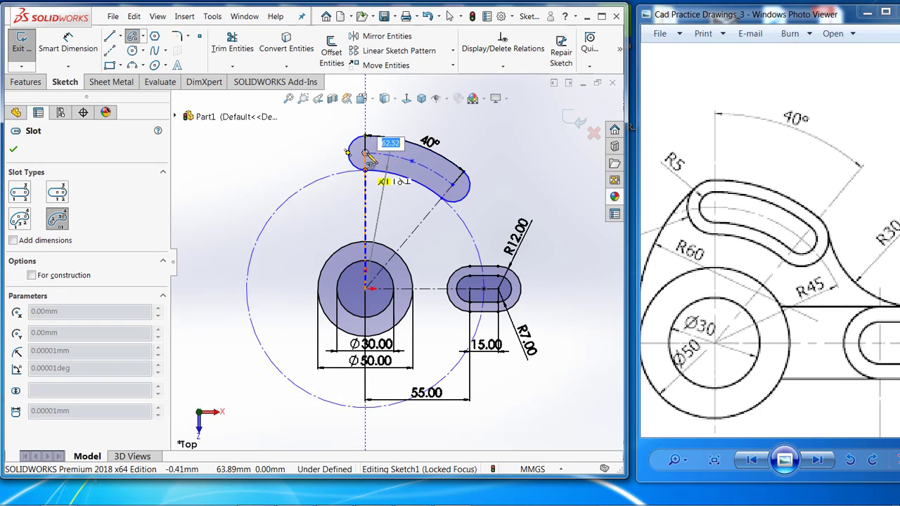
click(365, 153)
click(453, 186)
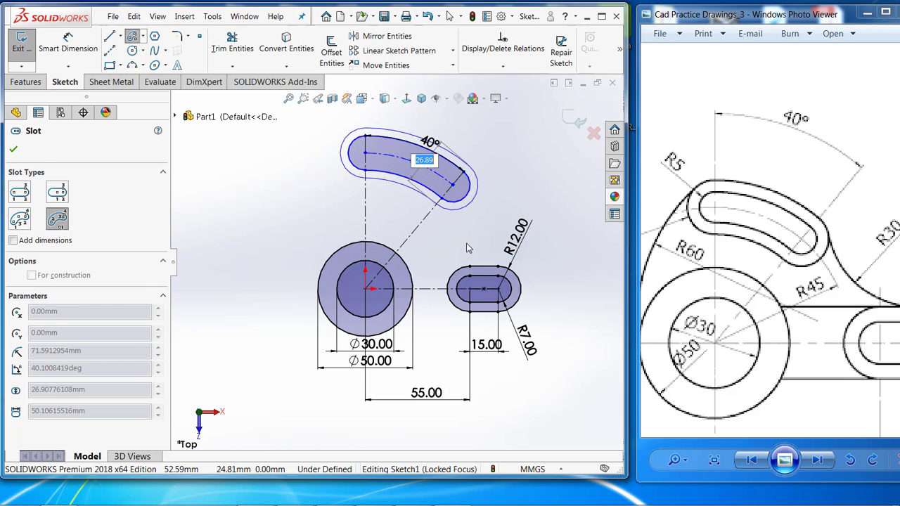
click(459, 234)
key(Escape)
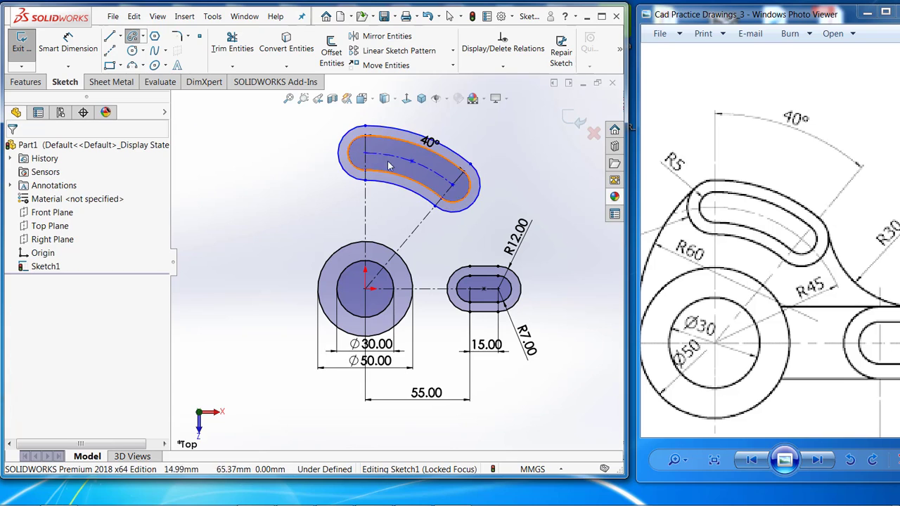
- Dimension the inner arc slot's end radius as 5 mm
scroll(517, 143, up, 2)
scroll(516, 143, down, 1)
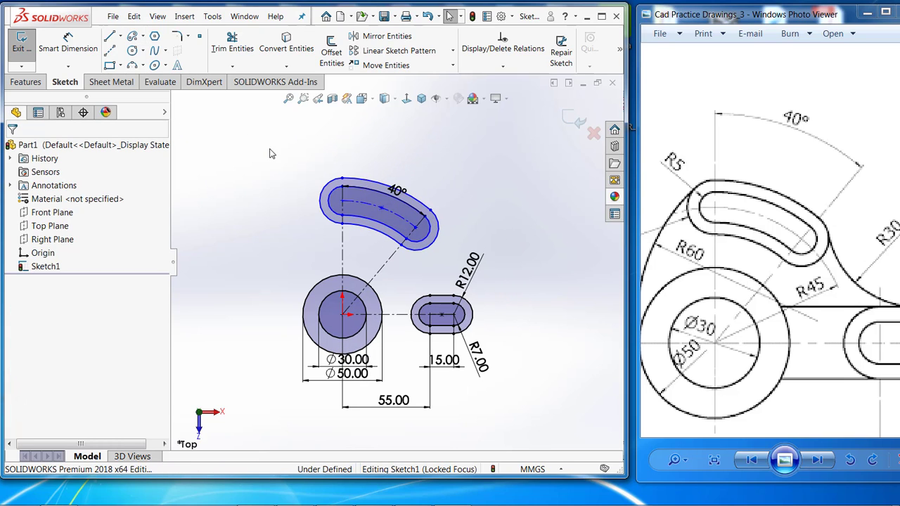
click(83, 53)
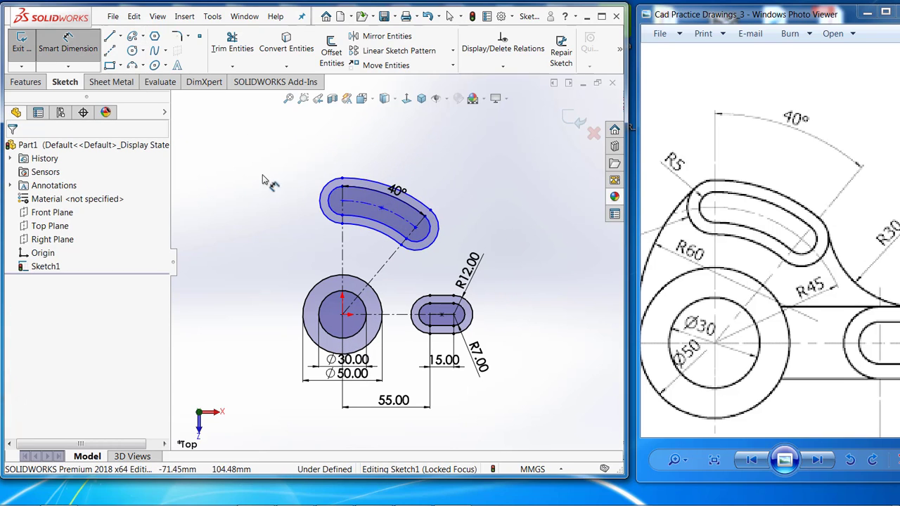
click(345, 200)
click(296, 137)
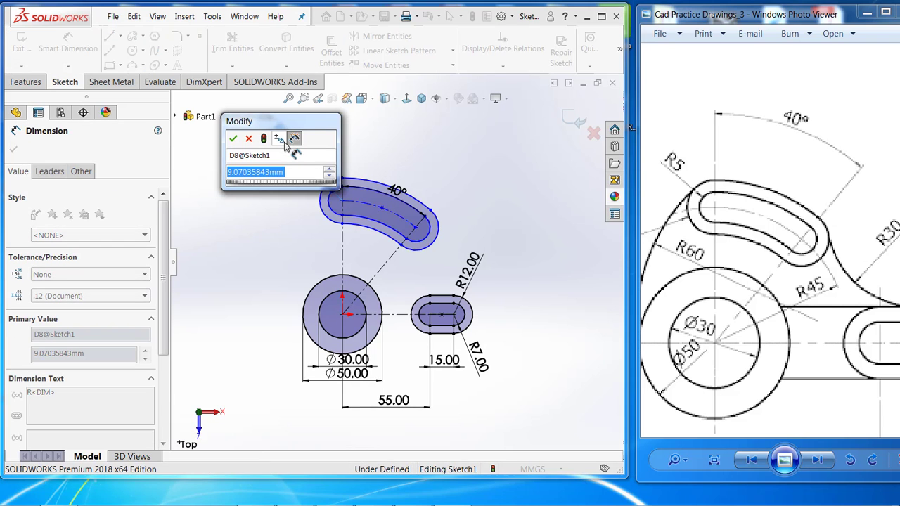
text(5)
key(Return)
- Dimension the outer arc slot's end radius as 9 mm, after checking the radius in the reference drawing
click(327, 206)
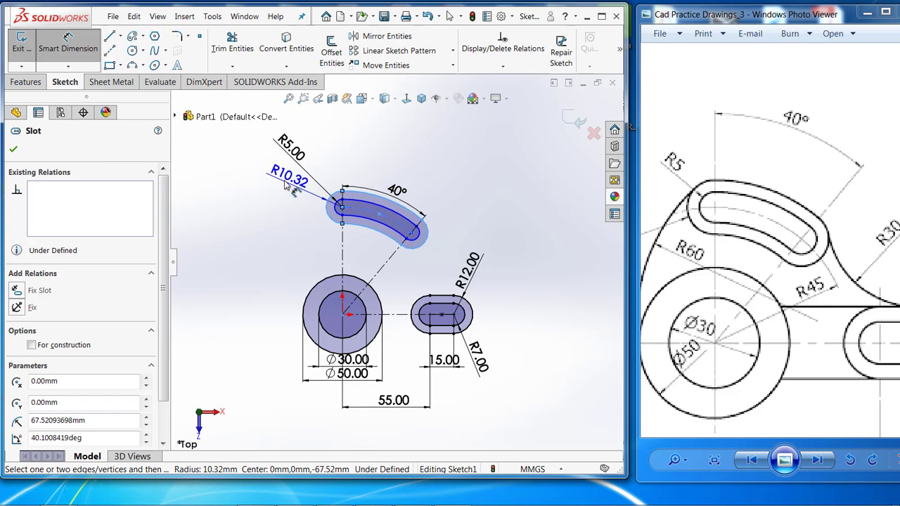
click(283, 186)
mouse_move(721, 197)
mouse_down()
mouse_move(751, 175)
mouse_move(758, 191)
mouse_up()
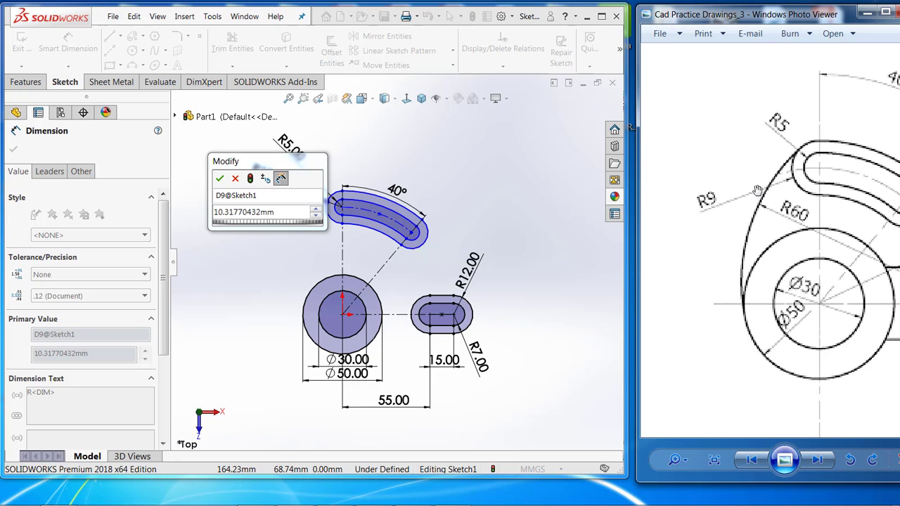
double_click(267, 214)
text(9)
key(Return)
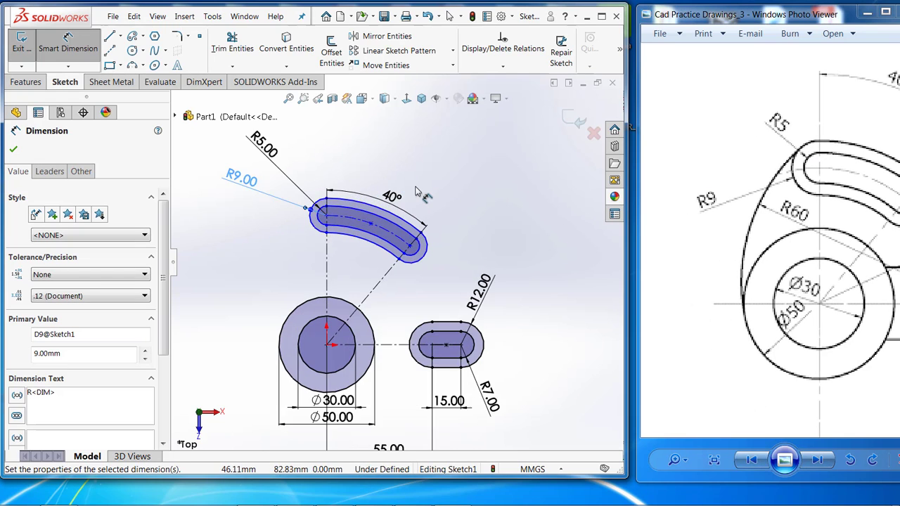
scroll(418, 192, down, 1)
key(Escape)
- Dimension the distance from the origin to the arc slot's lower end centre as 45 mm, following R45 in the reference drawing
drag(808, 233, 737, 228)
scroll(781, 236, down, 3)
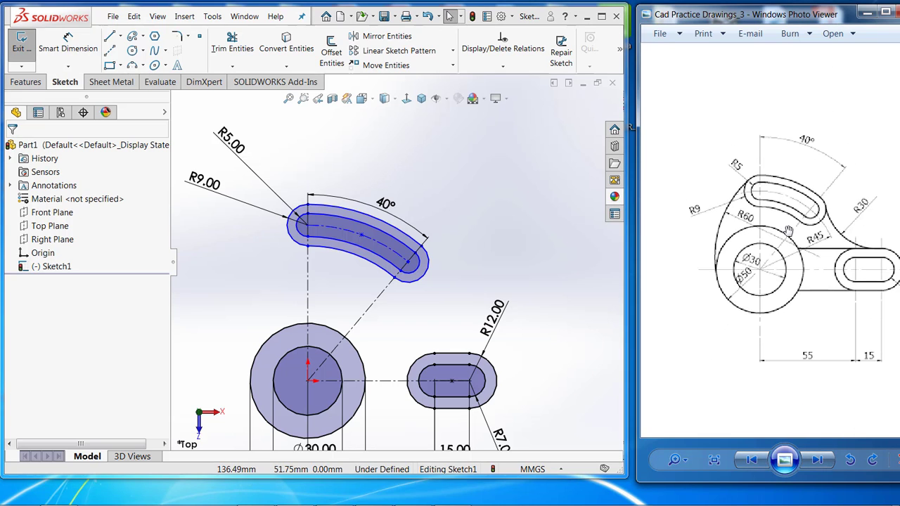
scroll(789, 231, up, 3)
scroll(800, 193, down, 3)
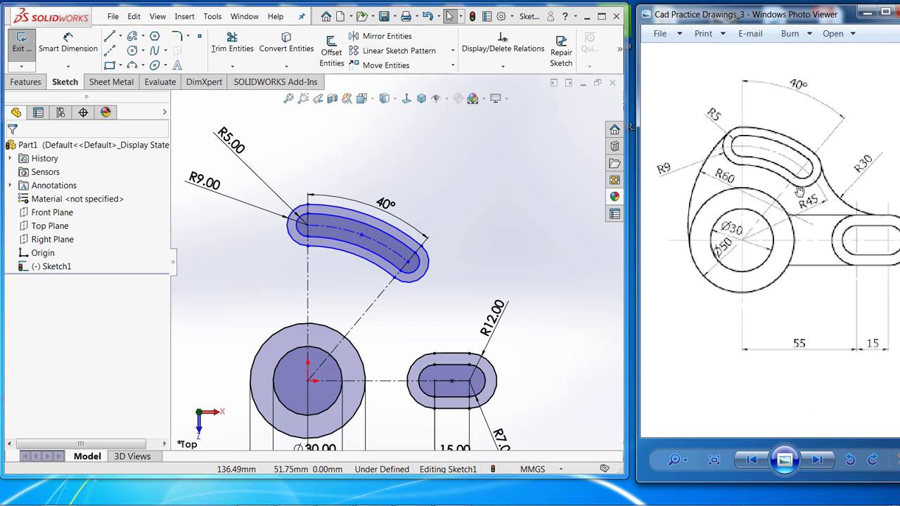
scroll(798, 194, up, 1)
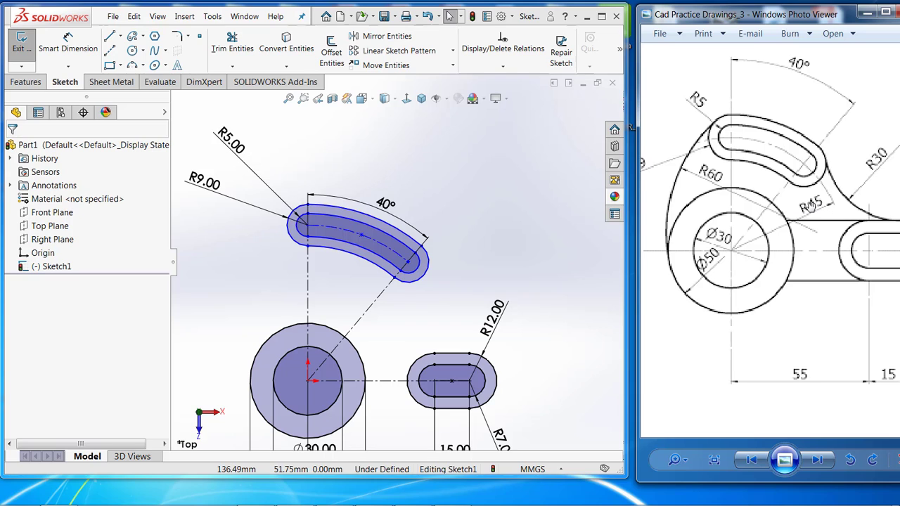
click(68, 42)
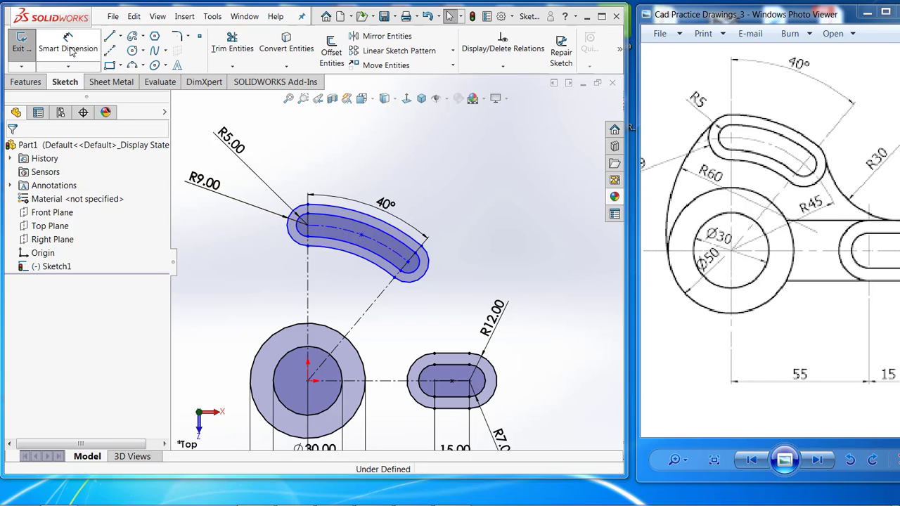
click(407, 264)
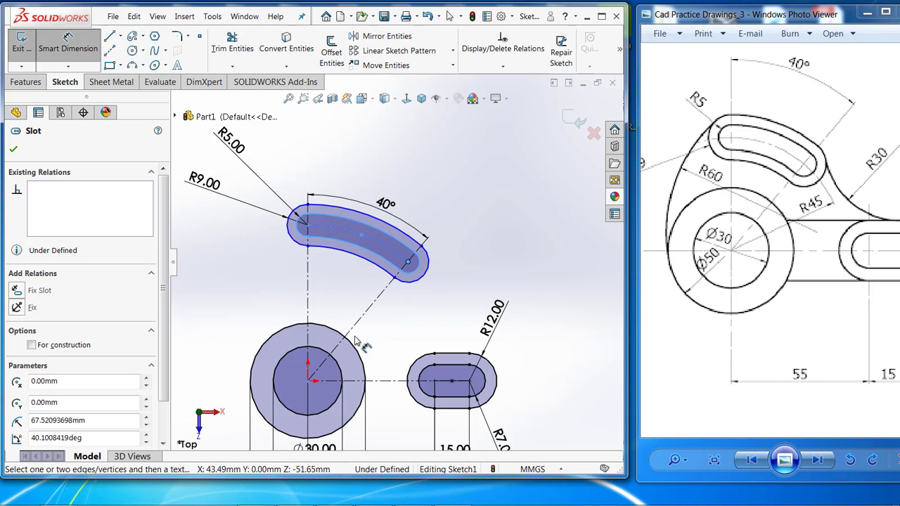
click(308, 380)
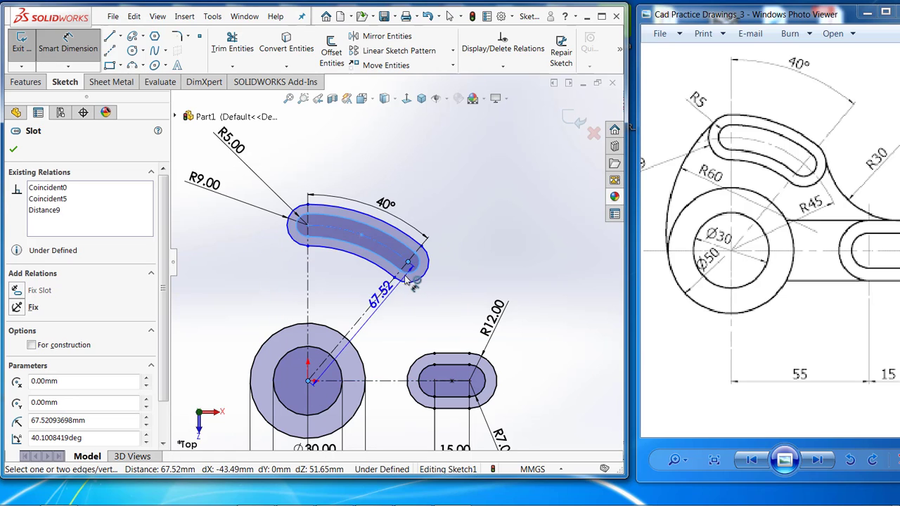
click(355, 287)
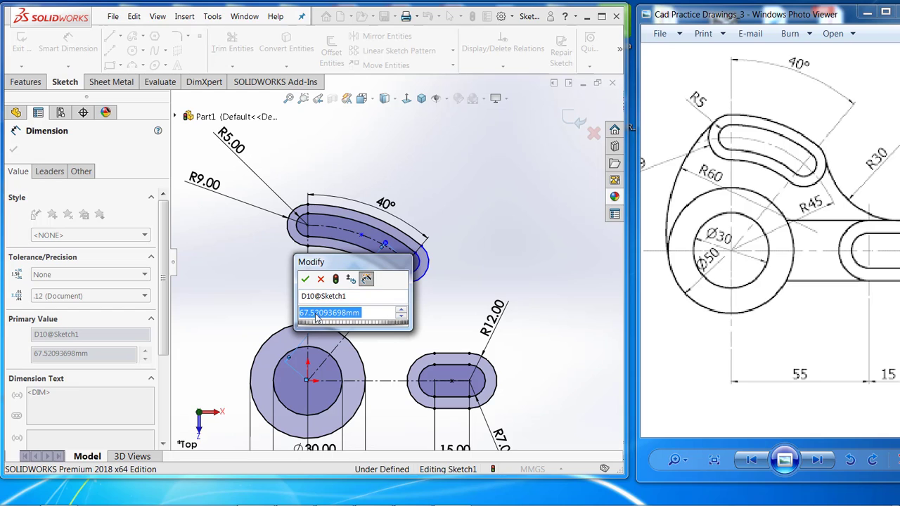
text(45)
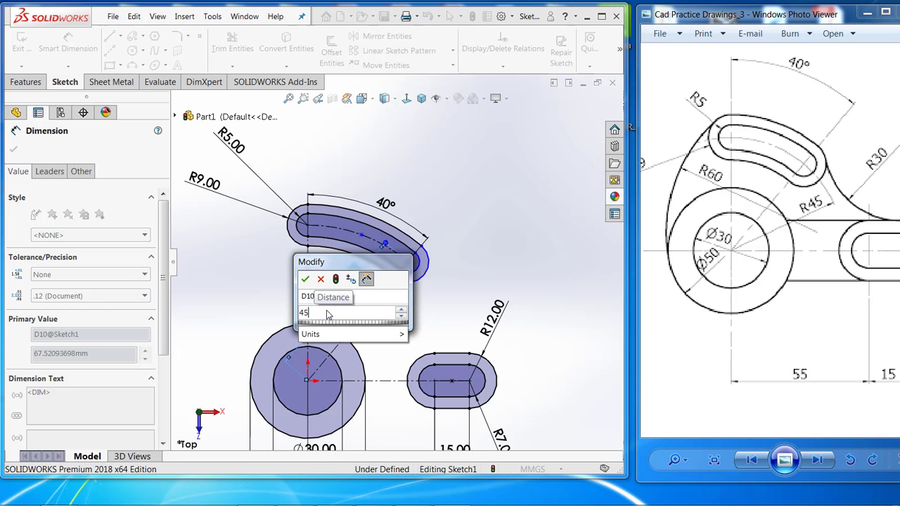
key(Return)
key(Escape)
- Make the arc slots' lower end centre coincident with the 40° construction line so that both slots span the same angle
click(379, 310)
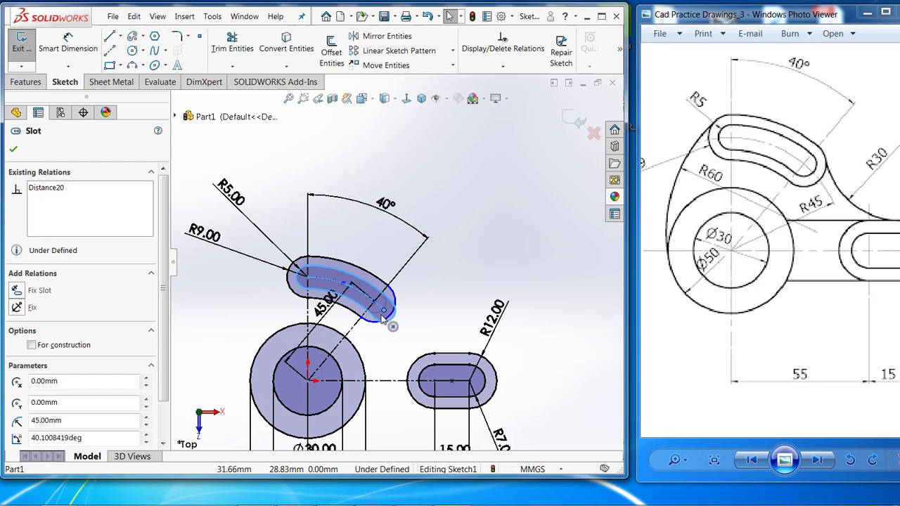
drag(376, 302, 375, 307)
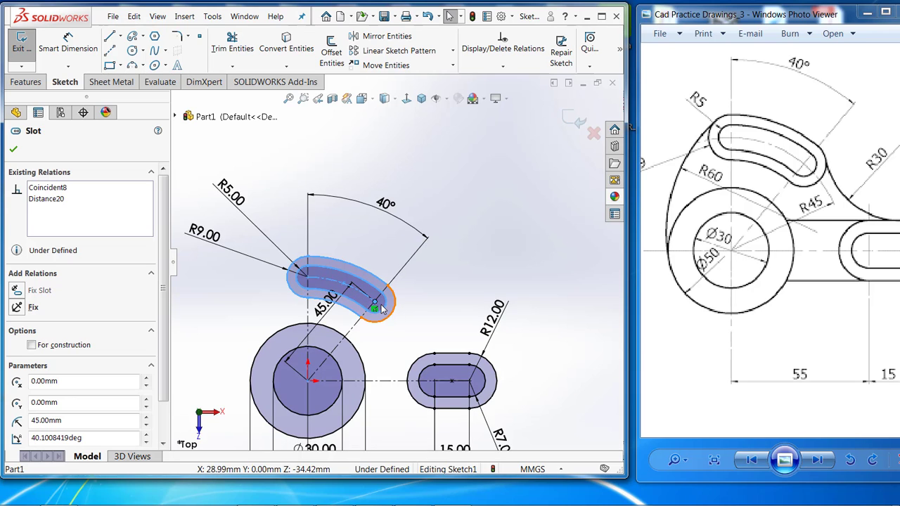
scroll(380, 310, down, 3)
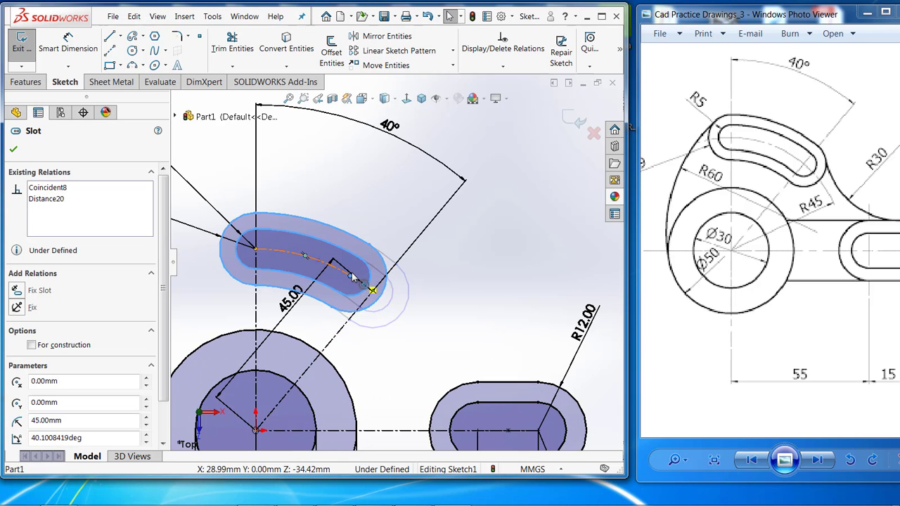
drag(353, 277, 374, 292)
key(Escape)
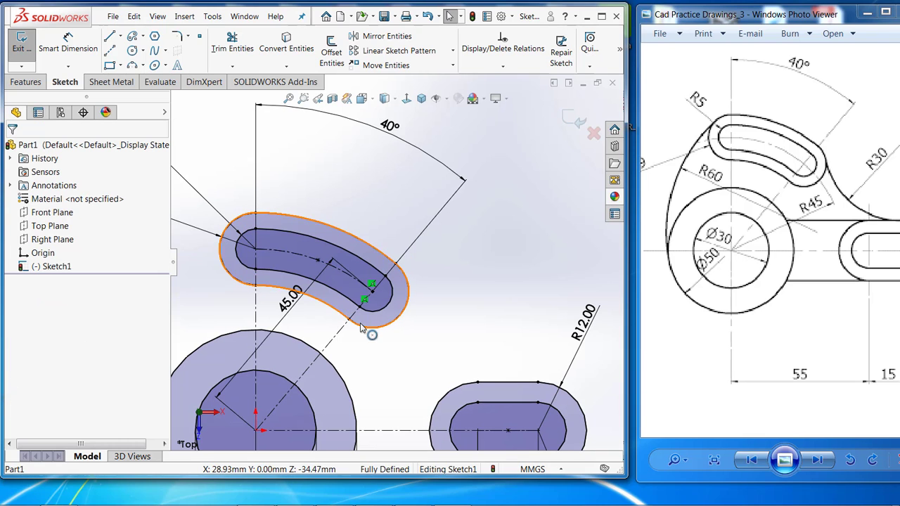
- Sketch a three-point arc of about 33 mm radius from the outer arc slot's lower end to the outer straight slot's upper edge
scroll(395, 332, up, 3)
scroll(398, 337, up, 1)
scroll(251, 286, down, 1)
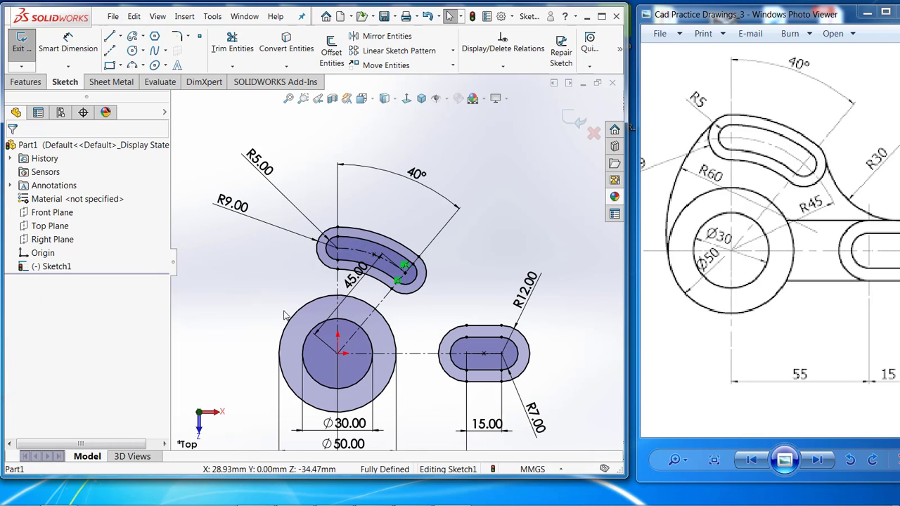
scroll(595, 250, up, 1)
scroll(482, 294, down, 1)
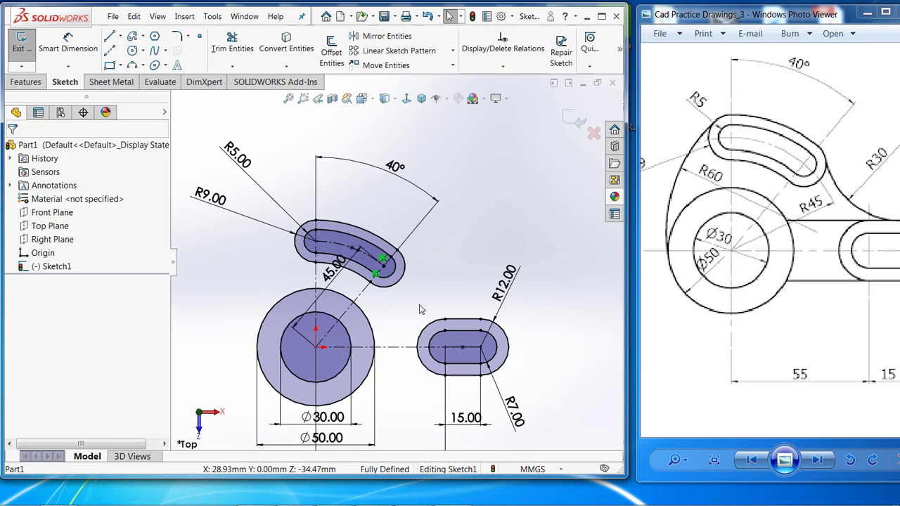
click(143, 66)
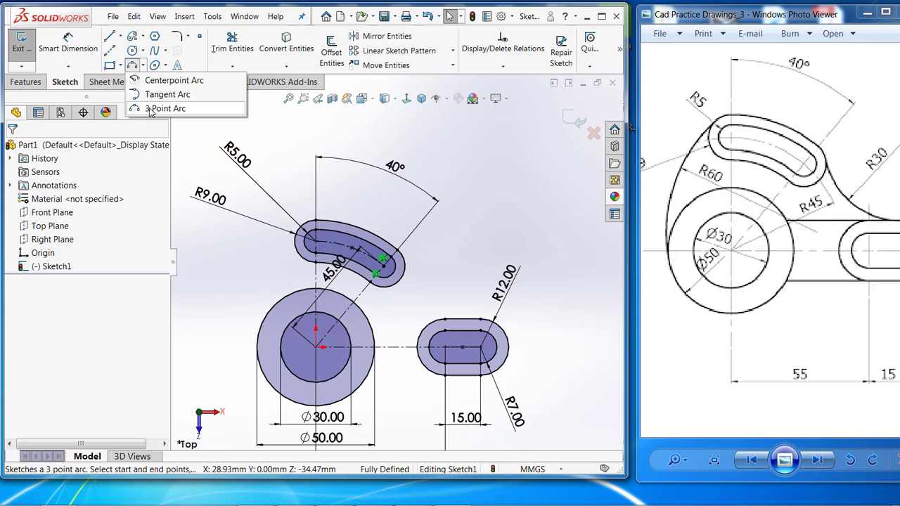
click(150, 109)
click(850, 171)
drag(850, 171, 766, 202)
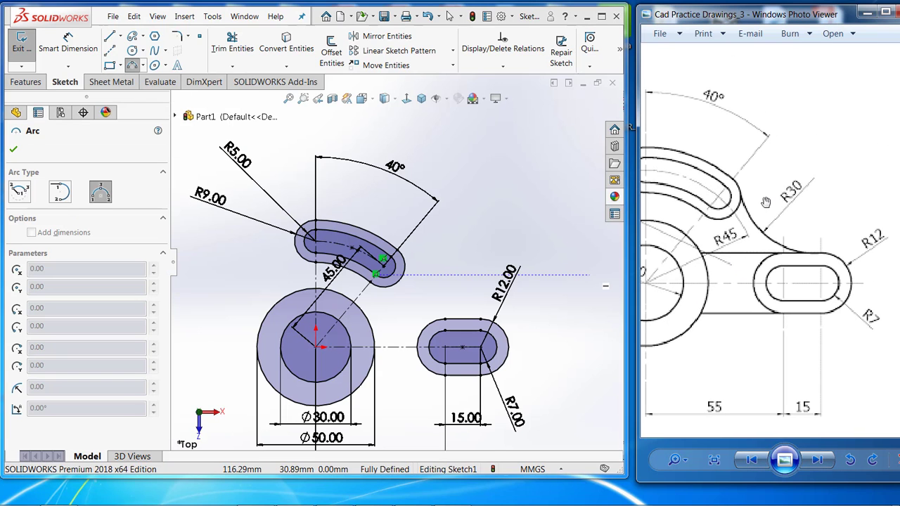
click(406, 266)
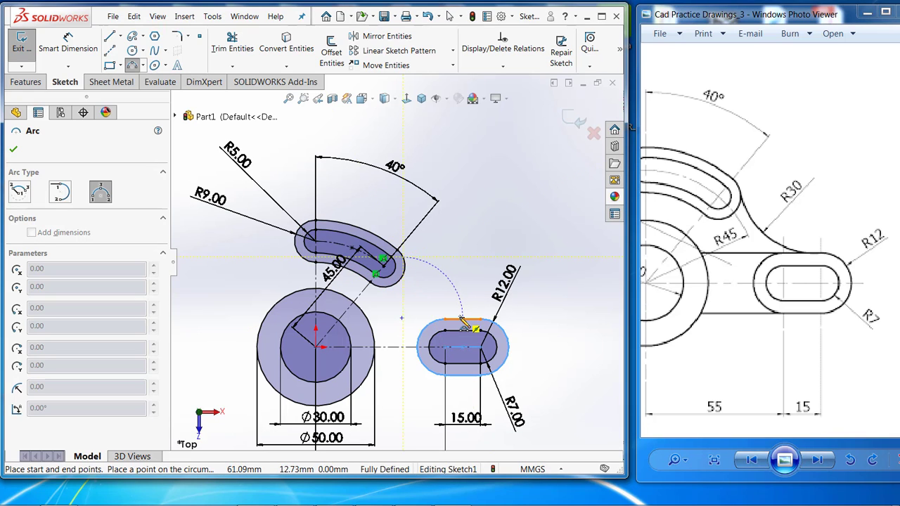
click(462, 320)
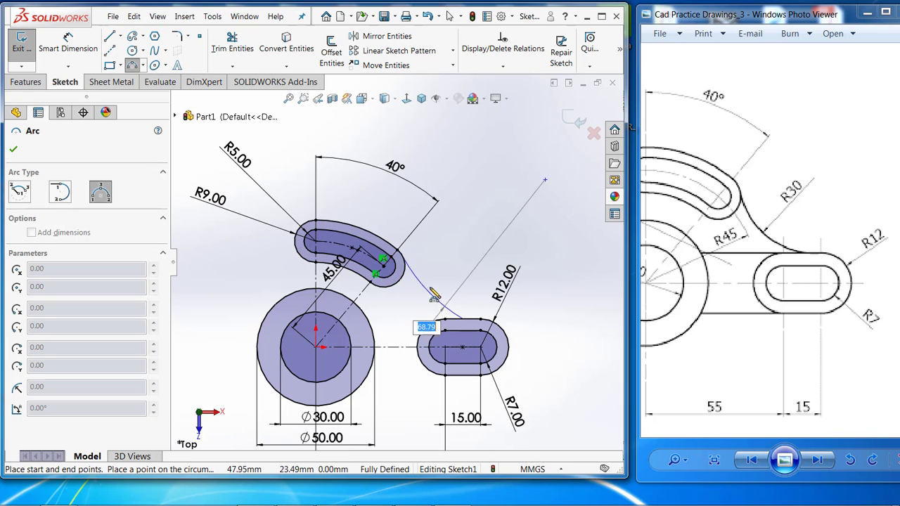
click(428, 298)
key(Escape)
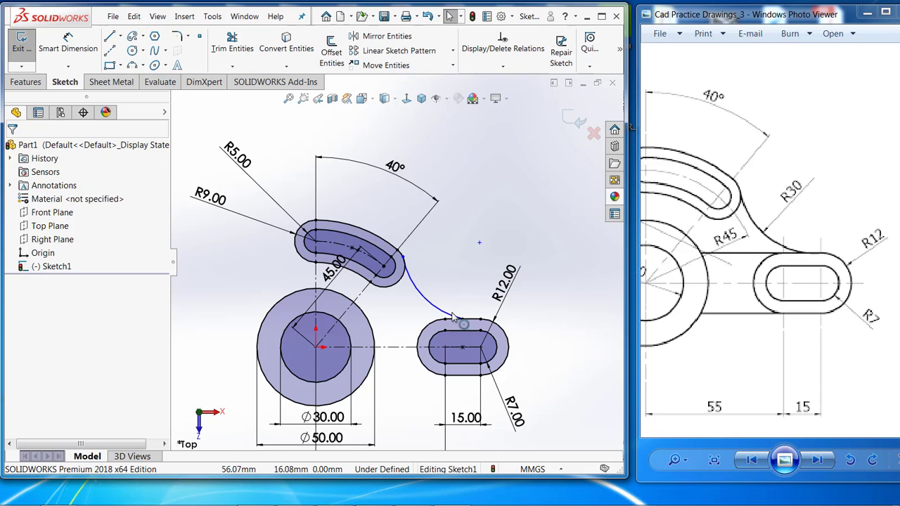
- Dimension the radius of the arc connecting the arc slot and straight slot as 30 mm
click(68, 44)
click(424, 299)
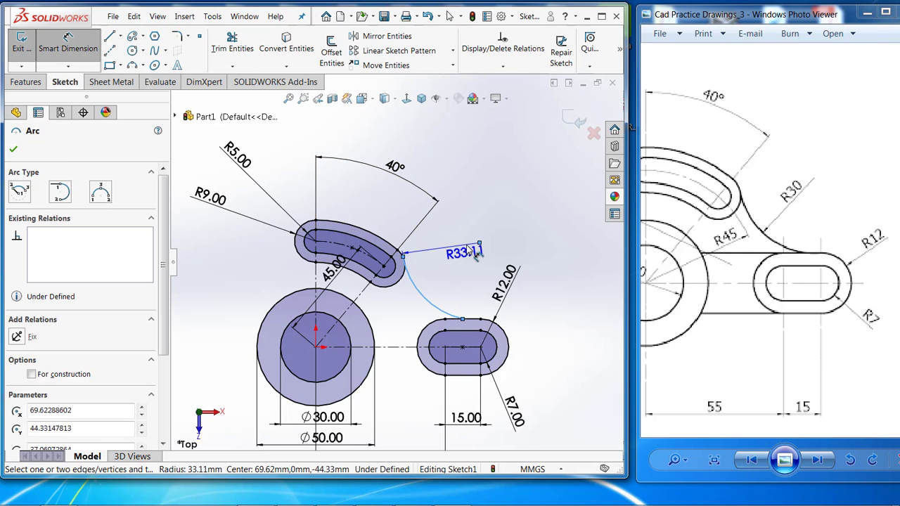
click(501, 269)
text(30)
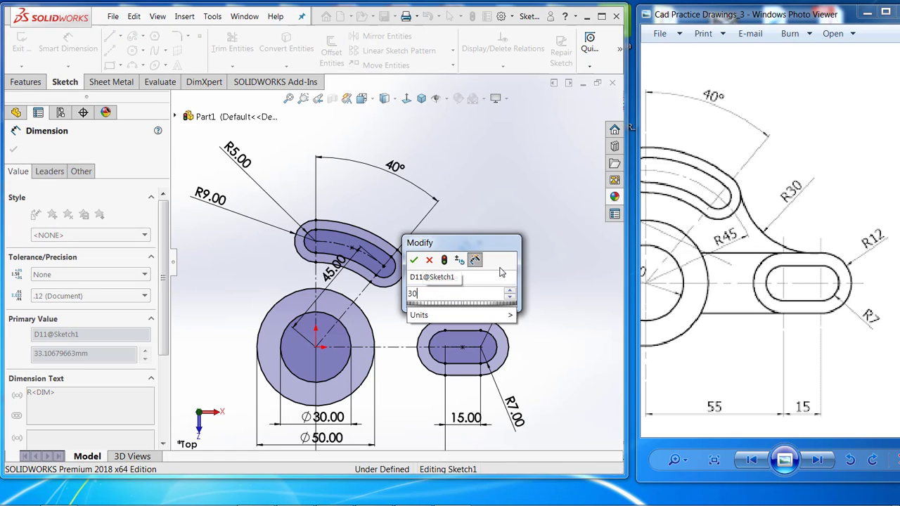
key(Return)
key(Escape)
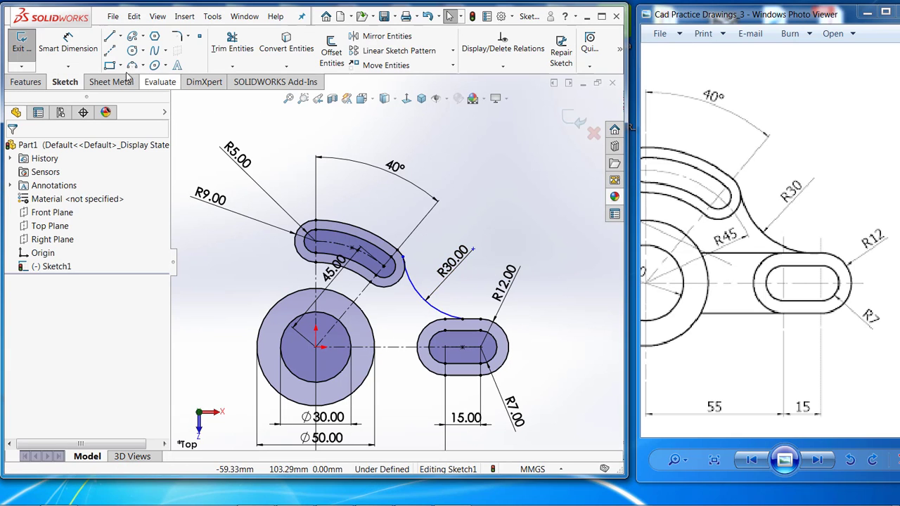
- Sketch two horizontal lines about 33 mm long joining the outer straight slot's upper and lower edges to the 50 mm circle
click(110, 36)
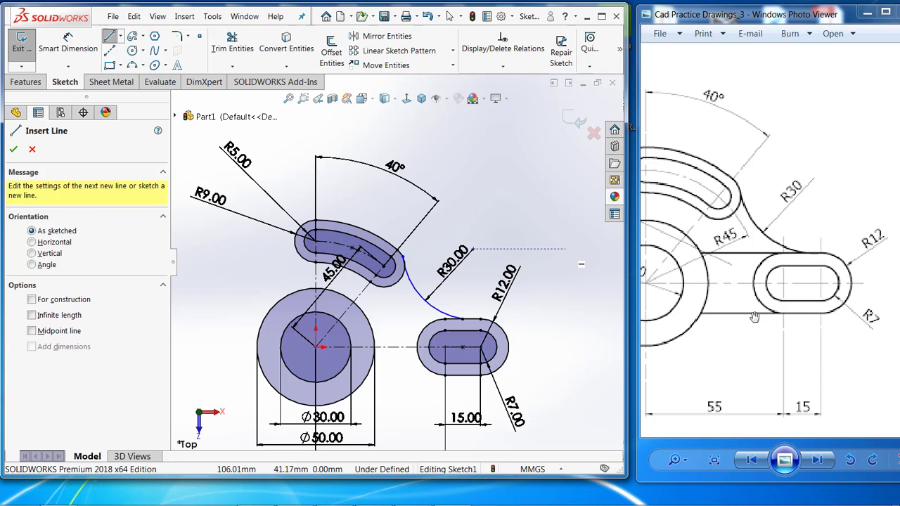
click(459, 321)
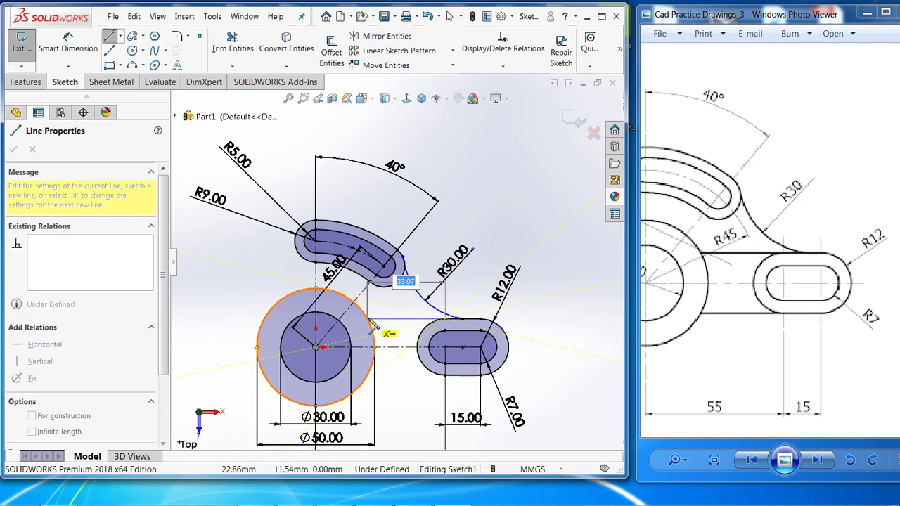
click(367, 320)
click(109, 36)
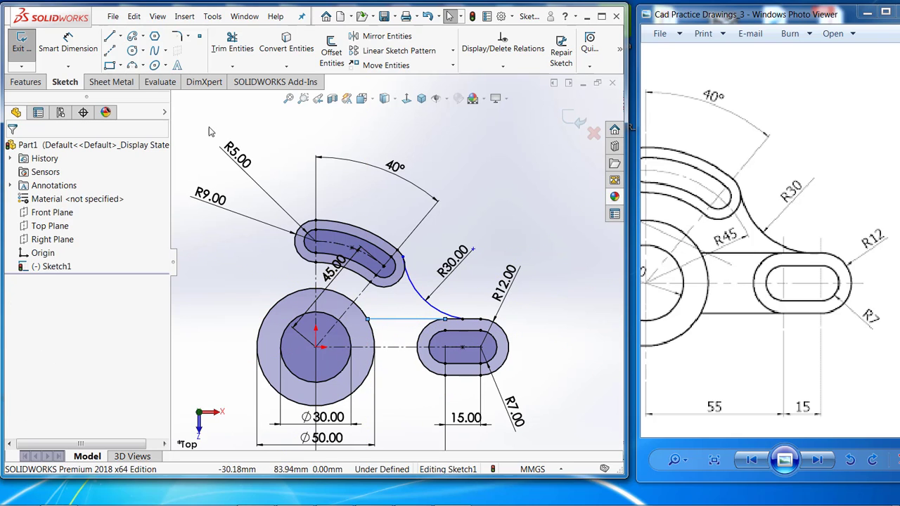
click(109, 36)
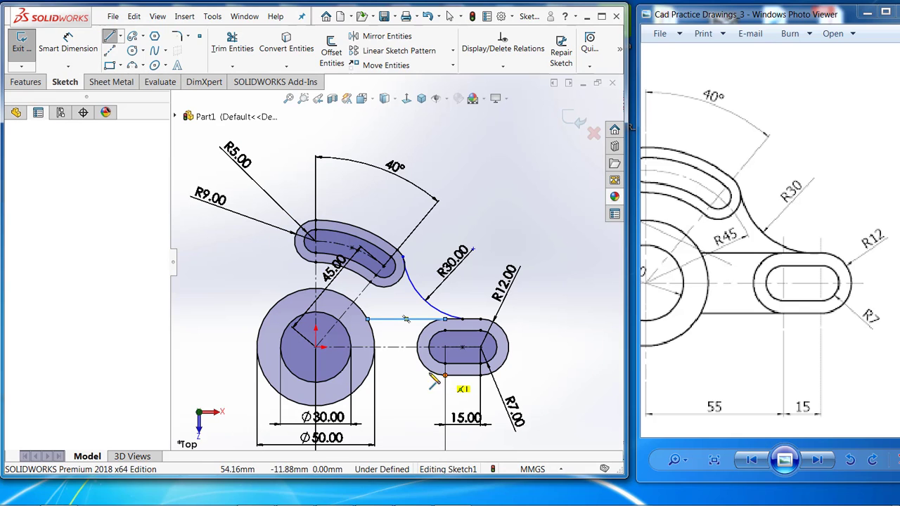
click(445, 320)
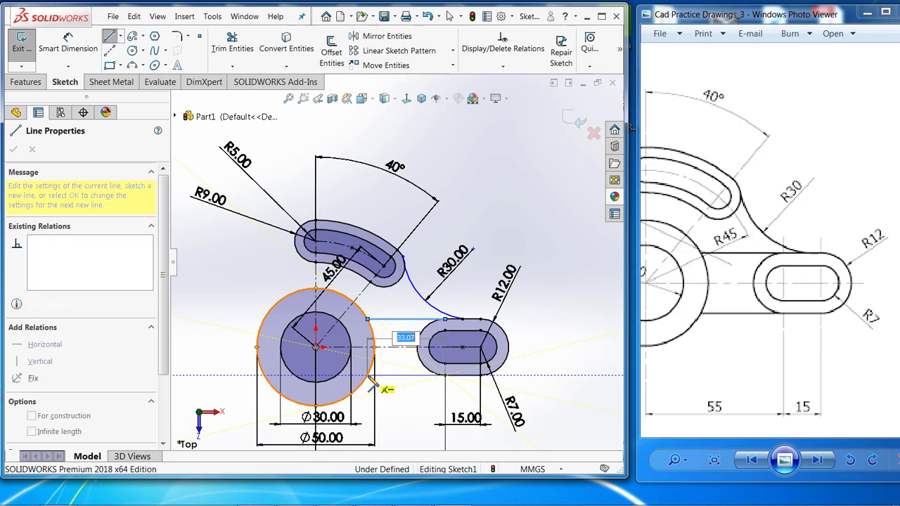
click(367, 376)
key(Escape)
- Make the R30 connecting arc tangent to the lower end arc of the outer arc slot
scroll(397, 249, down, 5)
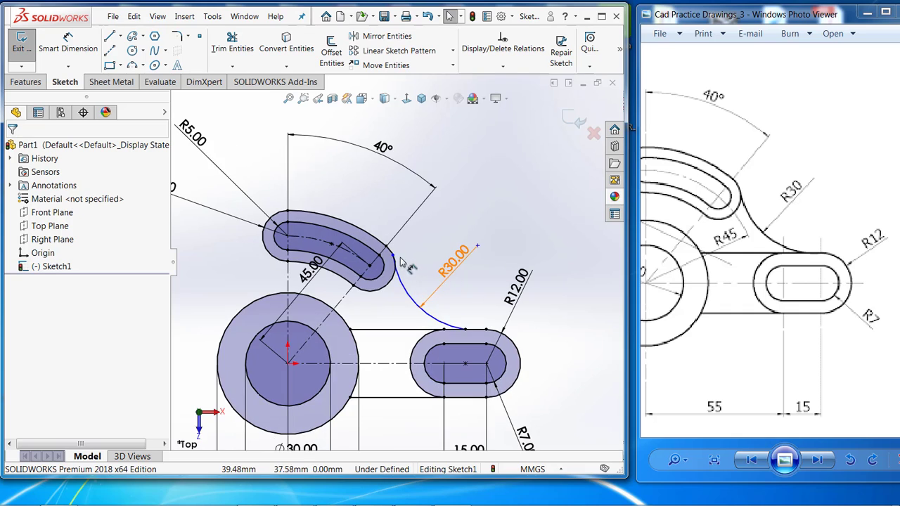
click(389, 247)
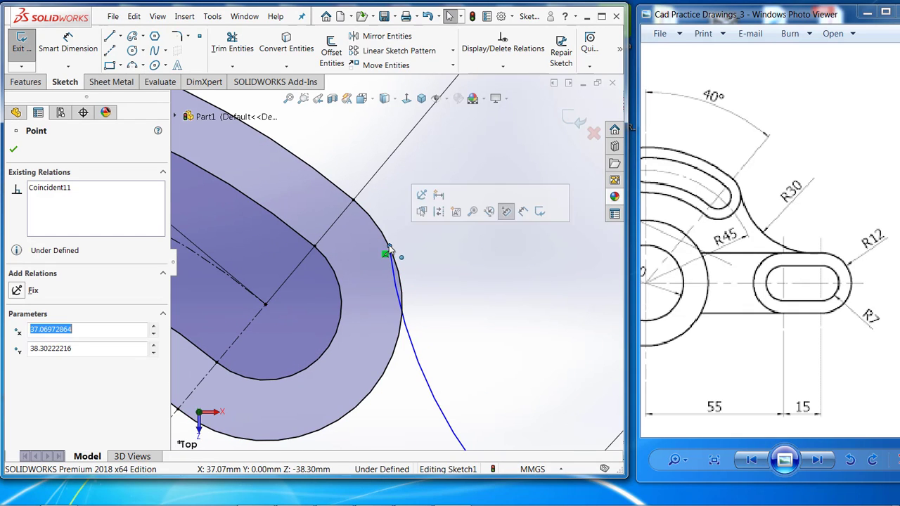
click(414, 243)
click(393, 255)
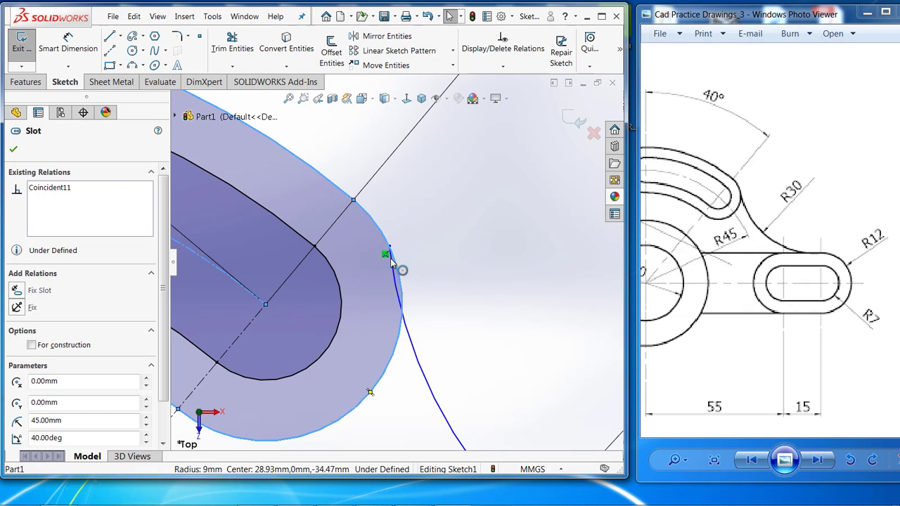
ctrl+click(396, 271)
click(439, 212)
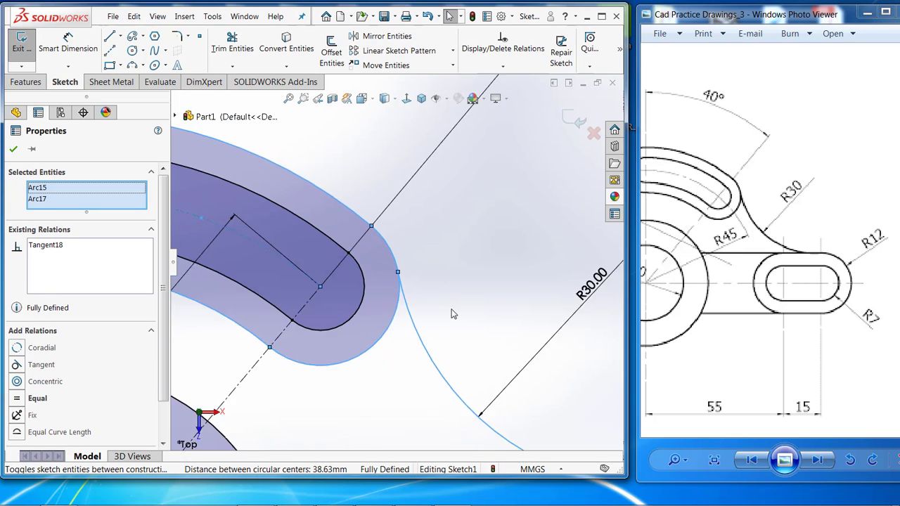
scroll(422, 317, up, 5)
key(Escape)
- Sketch a three-point arc of about 41 mm radius from the outer arc slot's R9 end to the 50 mm circle, following the reference drawing
scroll(374, 324, up, 2)
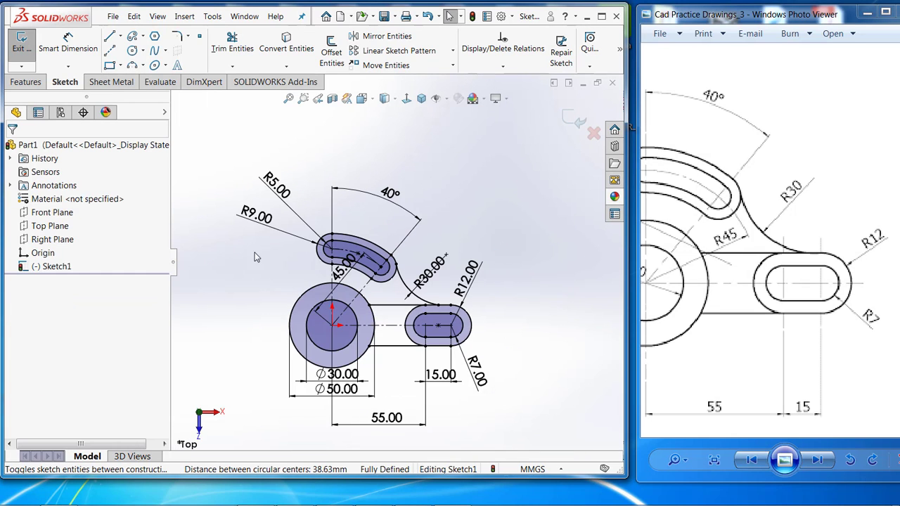
scroll(228, 310, down, 2)
scroll(275, 315, down, 1)
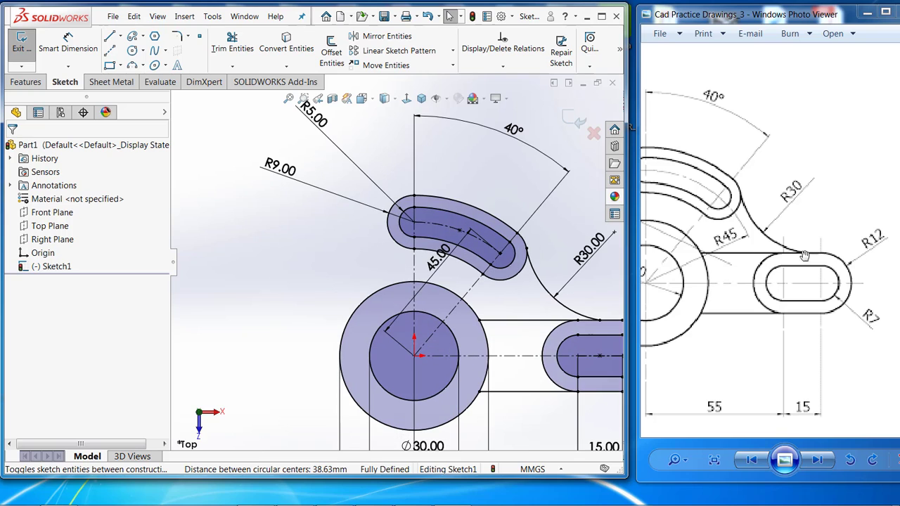
mouse_move(766, 232)
mouse_down()
mouse_move(854, 258)
mouse_move(897, 286)
mouse_up()
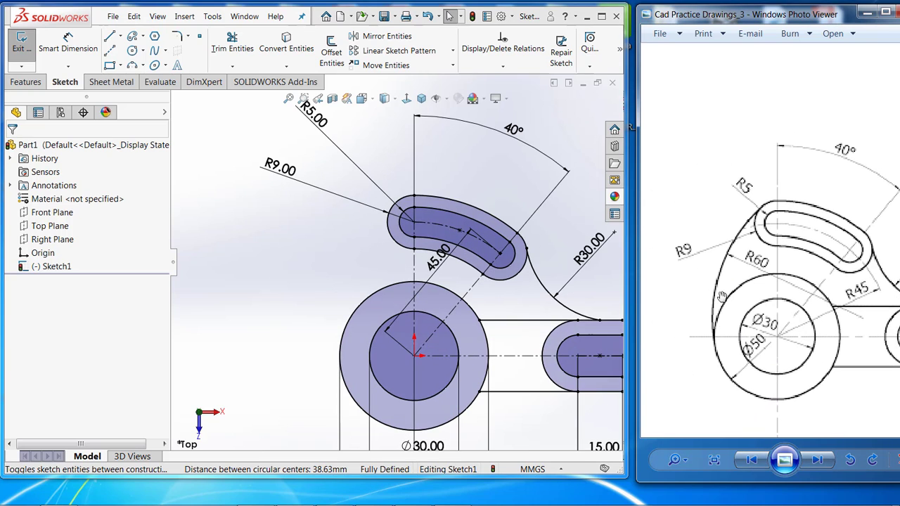
click(144, 52)
click(161, 106)
click(387, 224)
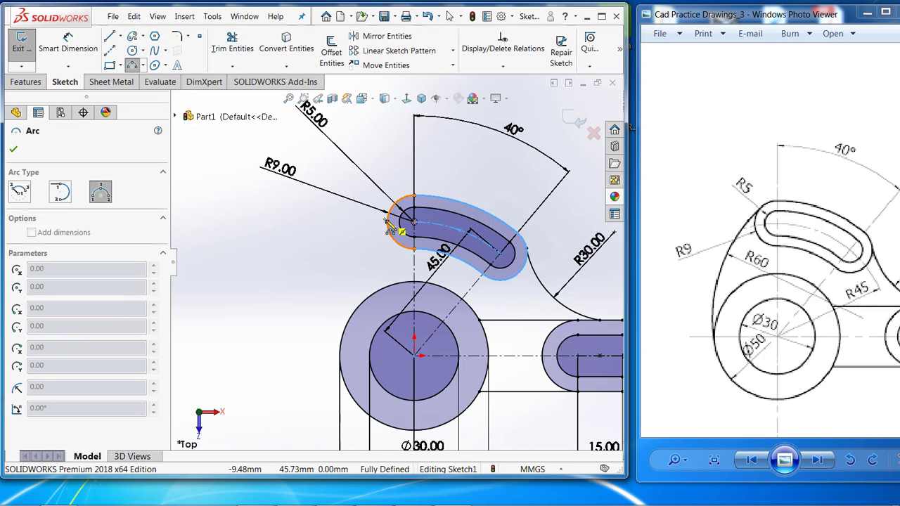
click(349, 336)
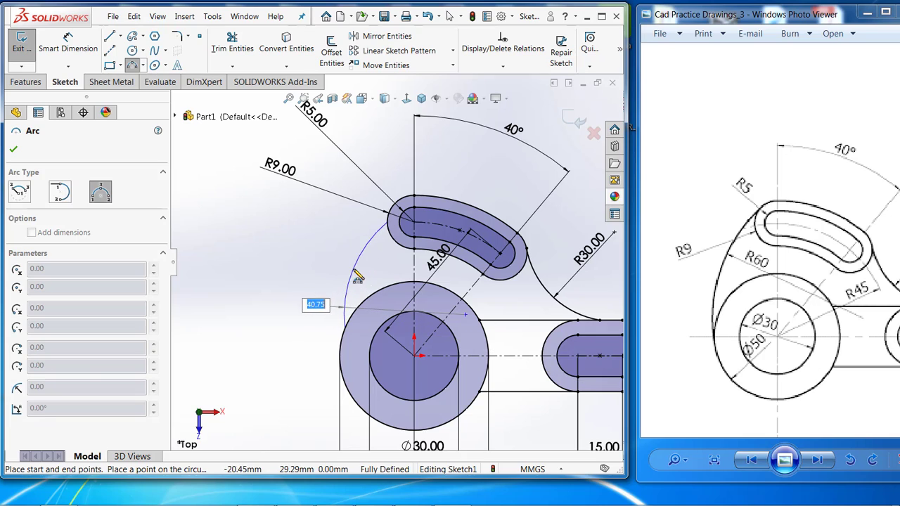
click(351, 272)
key(Escape)
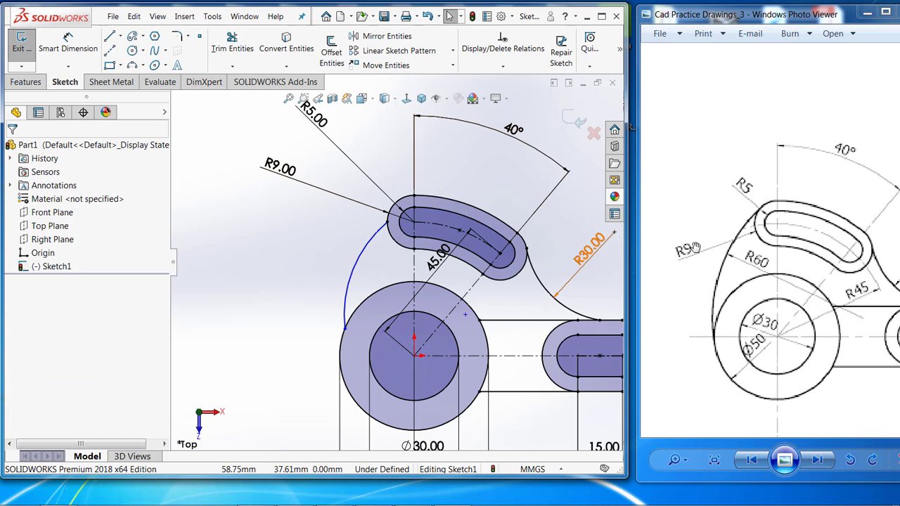
- Dimension the radius of the arc between the R9 slot end and the 50 mm circle as 60 mm
click(69, 44)
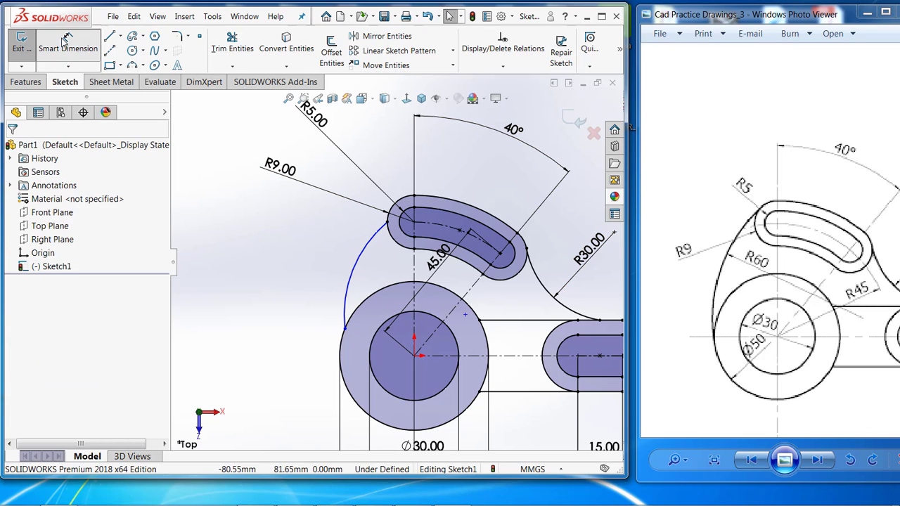
click(349, 274)
click(304, 255)
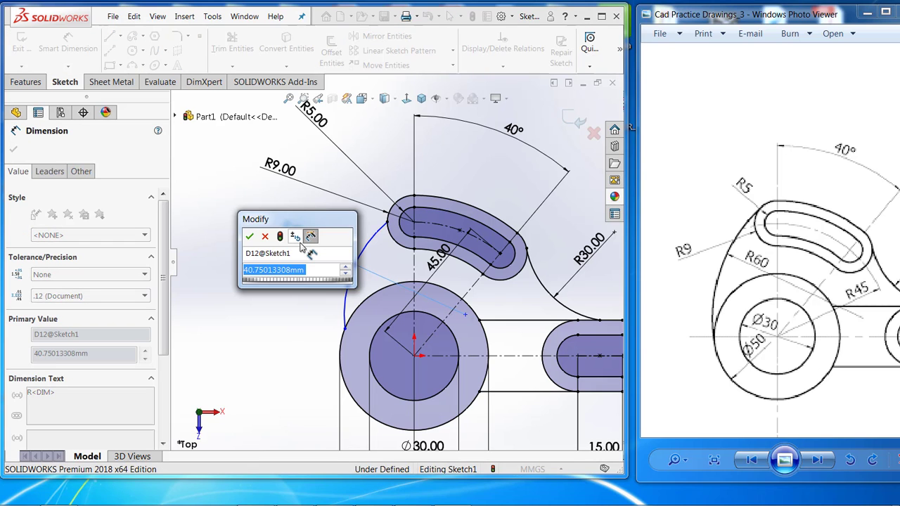
text(60)
key(Return)
key(Escape)
key(Escape)
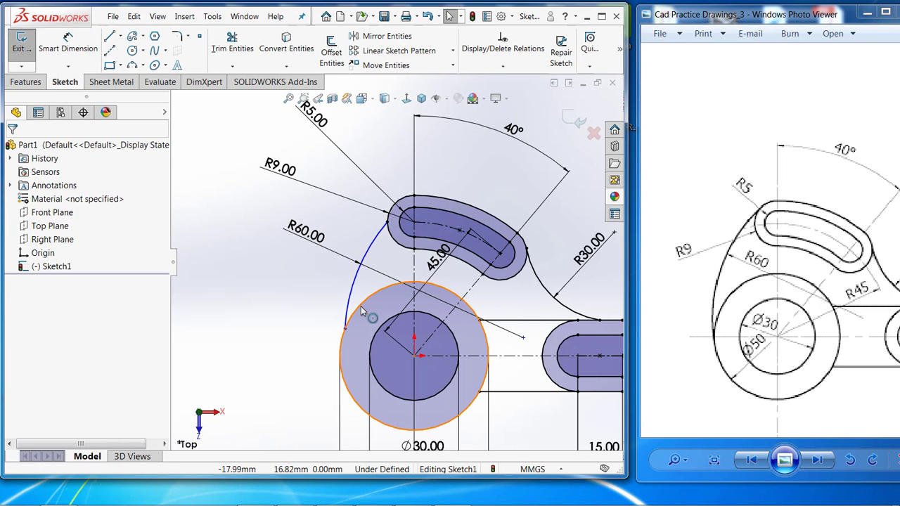
- Make the R60 connecting arc tangent to the 50 mm circle
click(361, 305)
ctrl+click(346, 312)
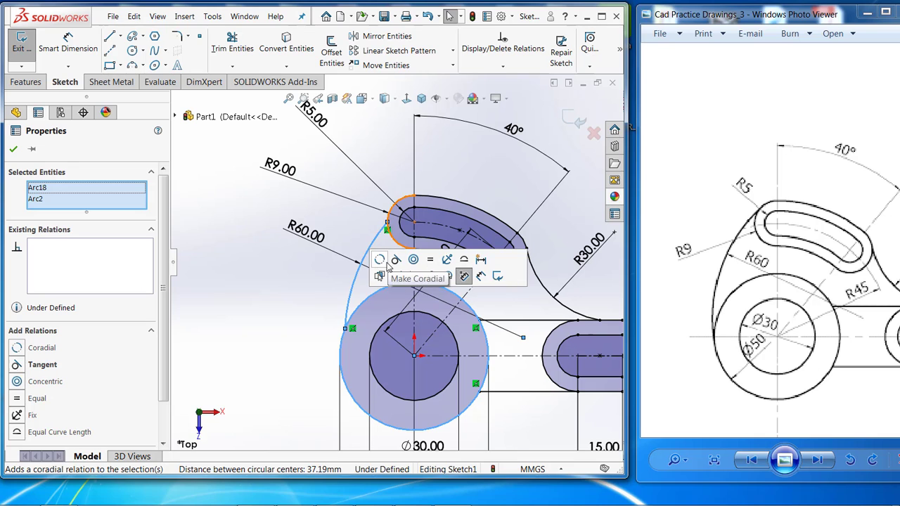
click(397, 260)
key(Escape)
scroll(393, 224, down, 1)
scroll(394, 224, down, 3)
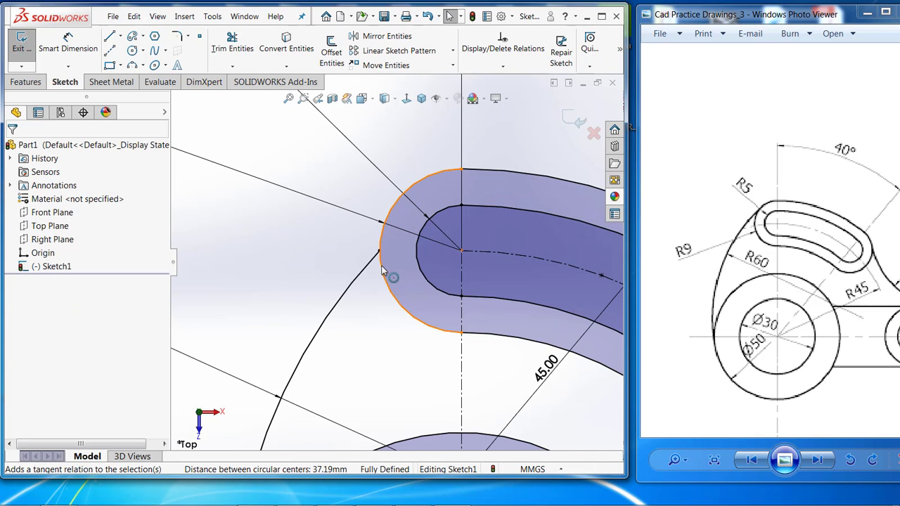
click(383, 270)
ctrl+click(377, 259)
key(Escape)
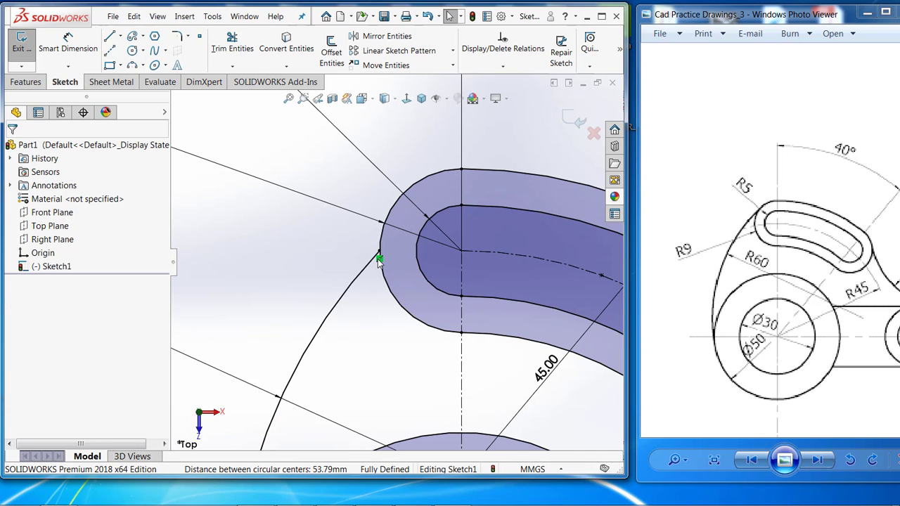
- Delete the relation tying the R60 arc's upper endpoint to the outer slot's R9 end and pull the endpoint free of the slot
right_click(377, 258)
click(430, 396)
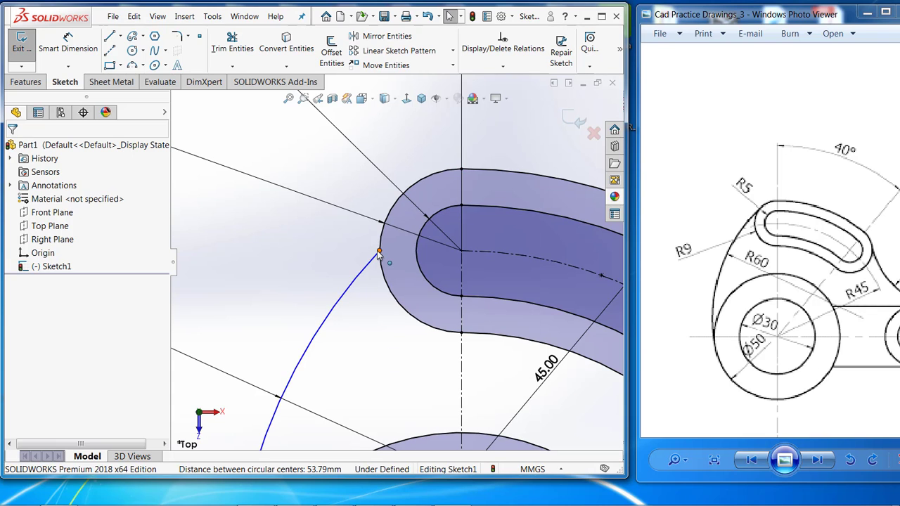
drag(378, 252, 366, 229)
- Make the R60 connecting arc tangent to the R9 end arc of the outer arc slot
click(372, 241)
click(382, 246)
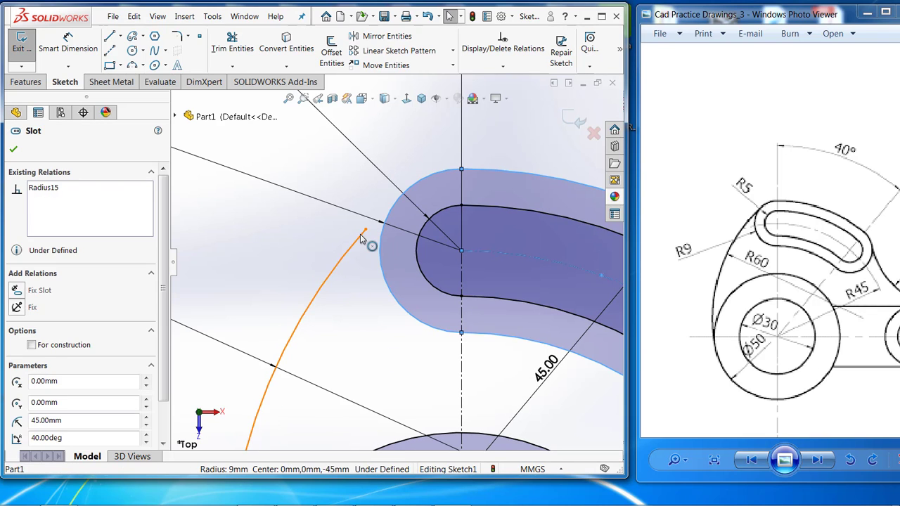
ctrl+click(360, 234)
click(414, 199)
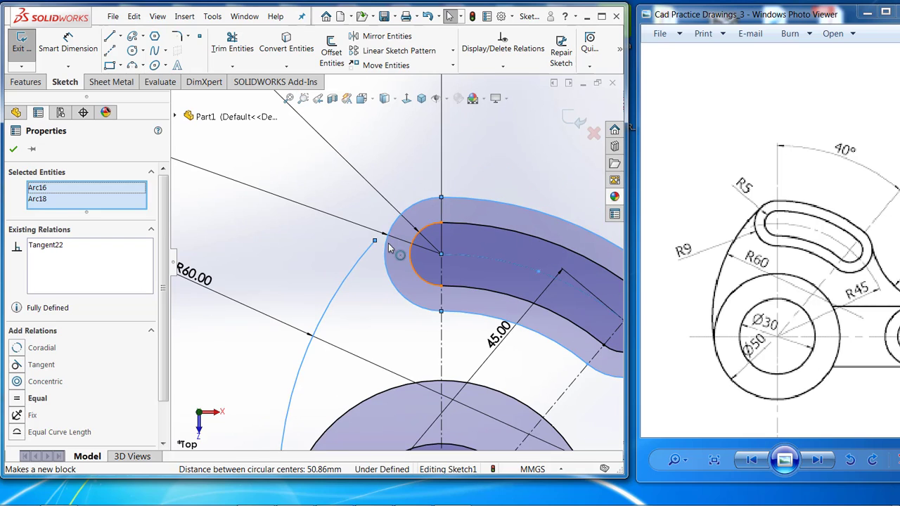
- Make the upper endpoint of the R60 arc coincident with the outer slot's R9 end arc
key(Escape)
click(375, 241)
ctrl+click(389, 243)
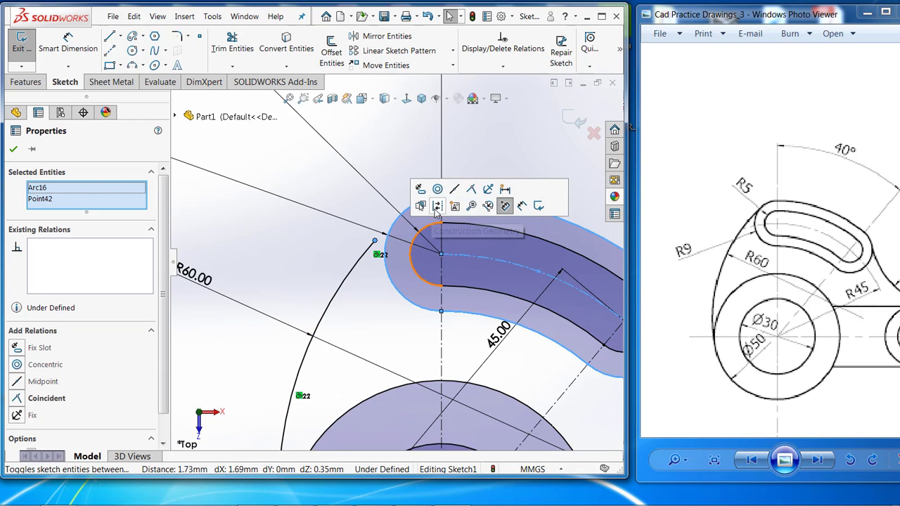
click(473, 193)
- Reposition the 45 mm slot radius dimension between the arc slot and the 50 mm circle so it reads clearly
key(f)
scroll(494, 378, up, 1)
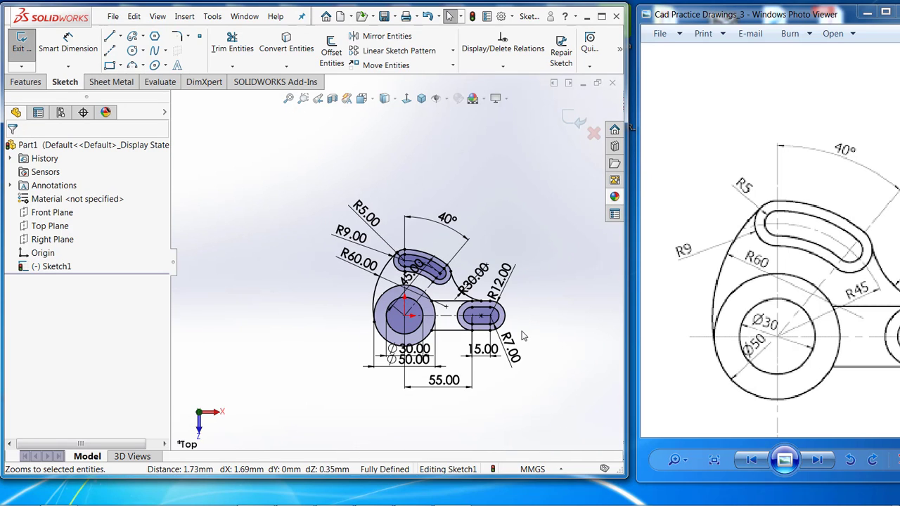
scroll(521, 332, down, 2)
drag(352, 238, 471, 390)
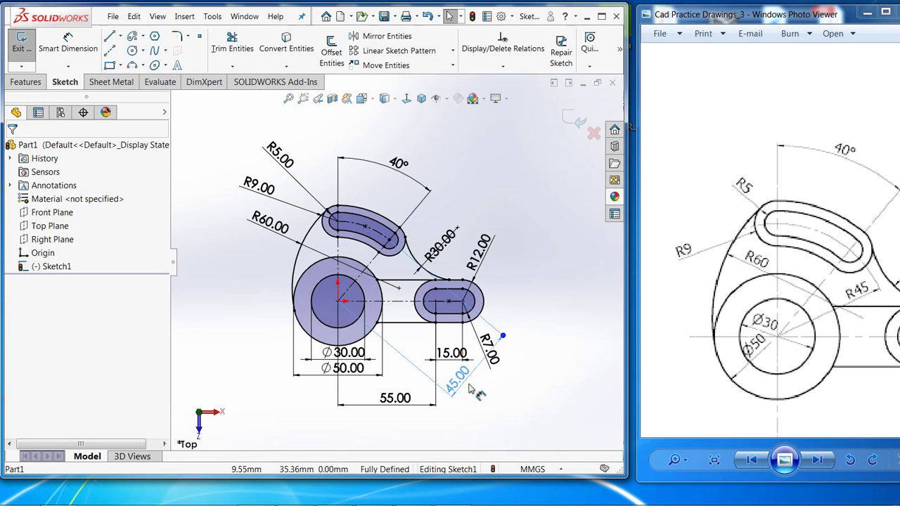
click(355, 260)
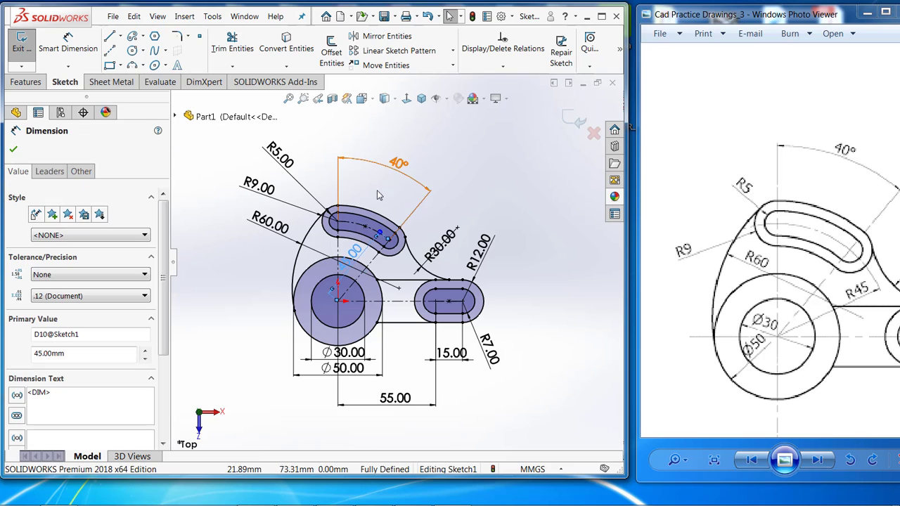
drag(361, 263, 383, 284)
click(516, 217)
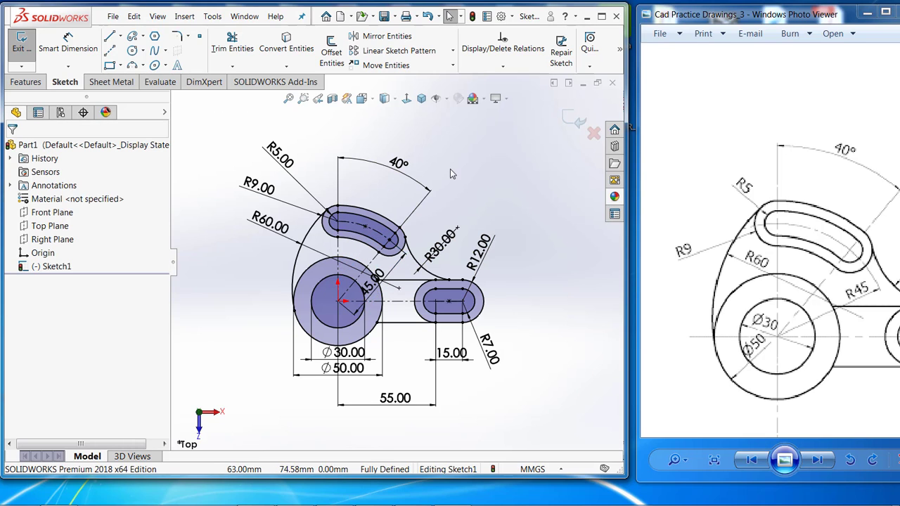
- Exit the sketch and compare its outline with the full reference drawing
scroll(475, 186, down, 1)
click(574, 121)
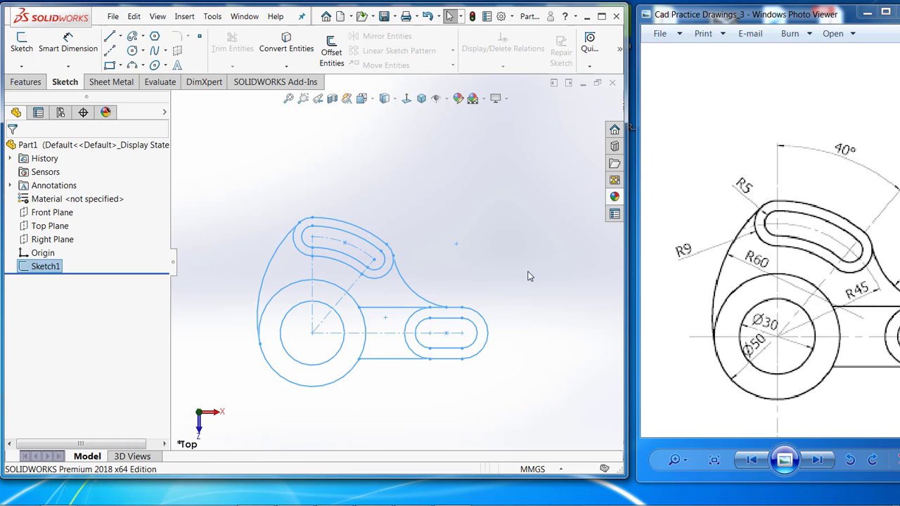
scroll(846, 273, down, 5)
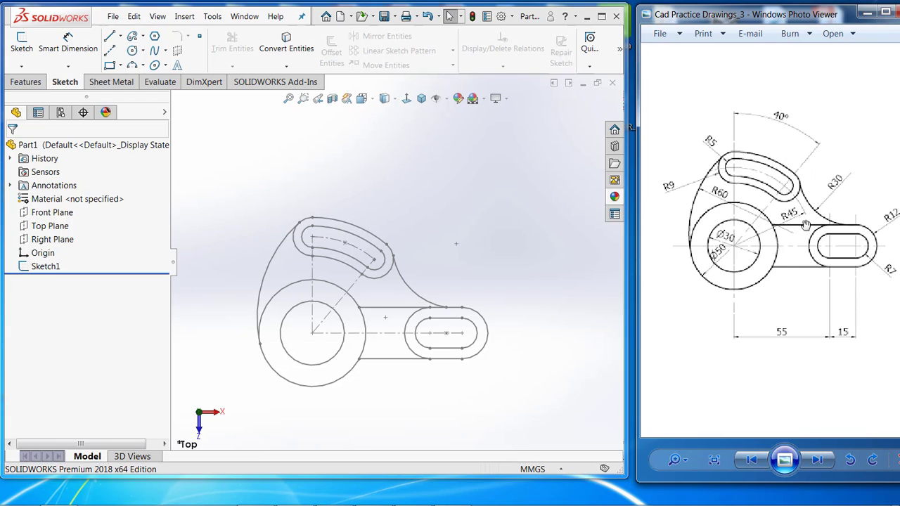
scroll(795, 258, up, 1)
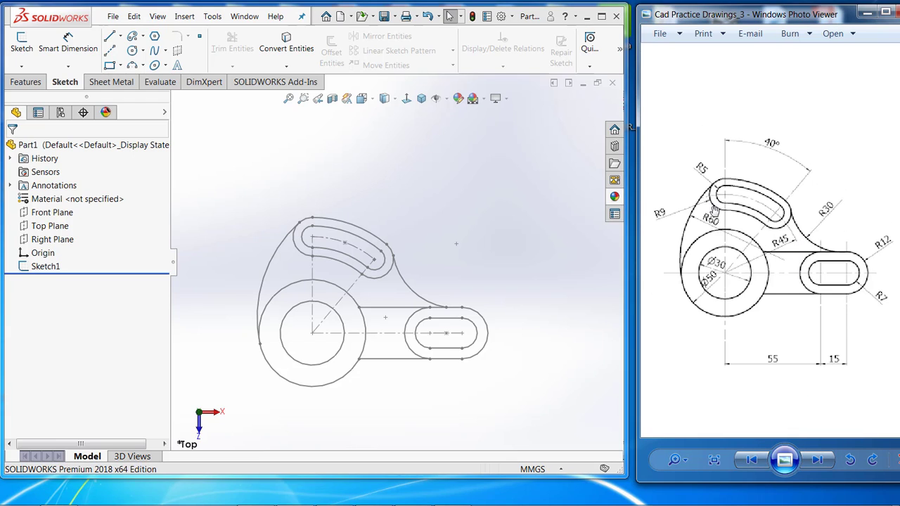